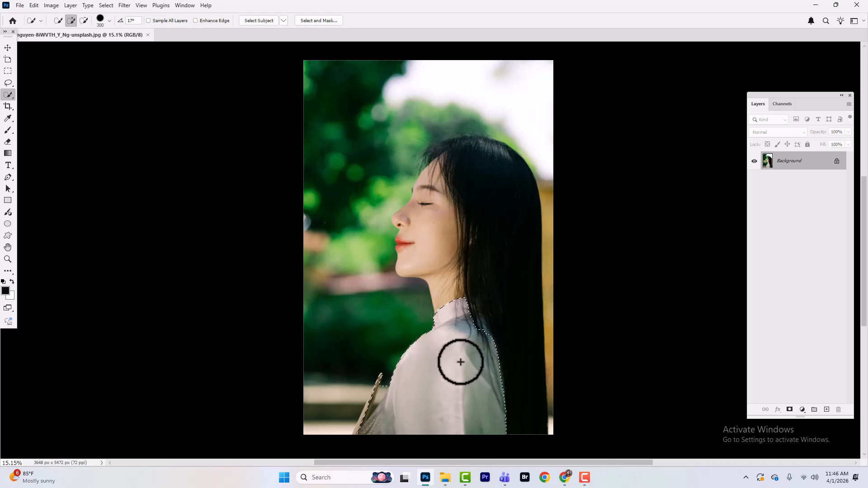
Brush the quick selection over the head and hair, then refine its edge around the fan near the shoulder.
mouse_move(460, 362)
left_mouse_down()
mouse_move(488, 296)
mouse_move(454, 182)
mouse_move(444, 245)
mouse_move(476, 149)
left_mouse_up()
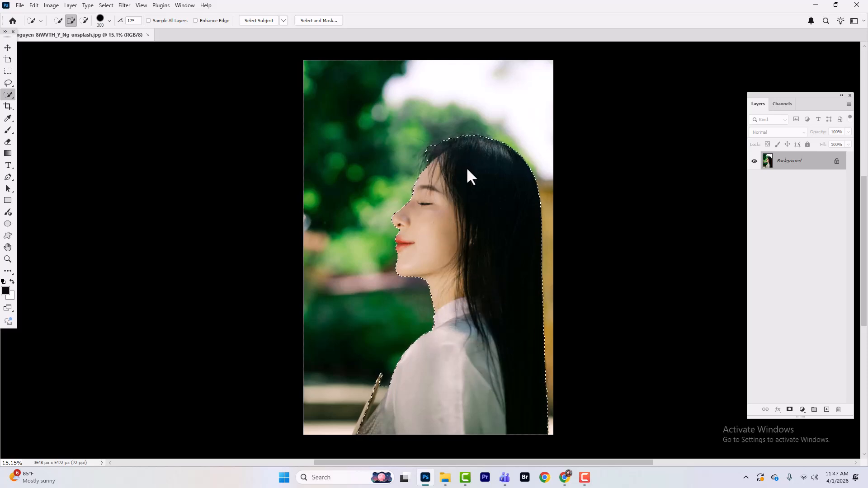
scroll(468, 181, "up", 5)
key("bracketright")
key("bracketright")
key("bracketright")
key("bracketright")
scroll(473, 252, "down", 6)
key("bracketleft")
key("bracketleft")
key("bracketleft")
key("bracketleft")
key("bracketleft")
key("bracketleft")
key("bracketleft")
key("bracketleft")
key("bracketleft")
key("bracketleft")
key("bracketleft")
left_click(408, 273)
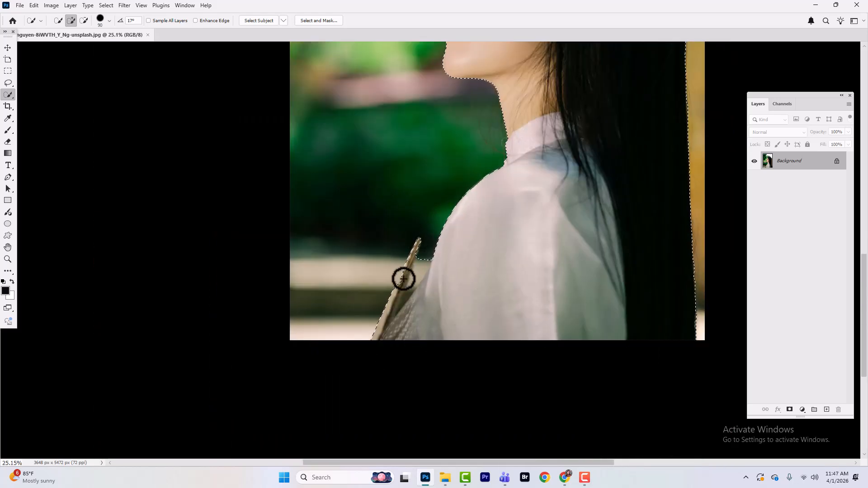
left_click(425, 264, "alt")
key("bracketleft")
key("bracketleft")
key("bracketleft")
left_click(408, 291, "alt")
left_click(399, 290)
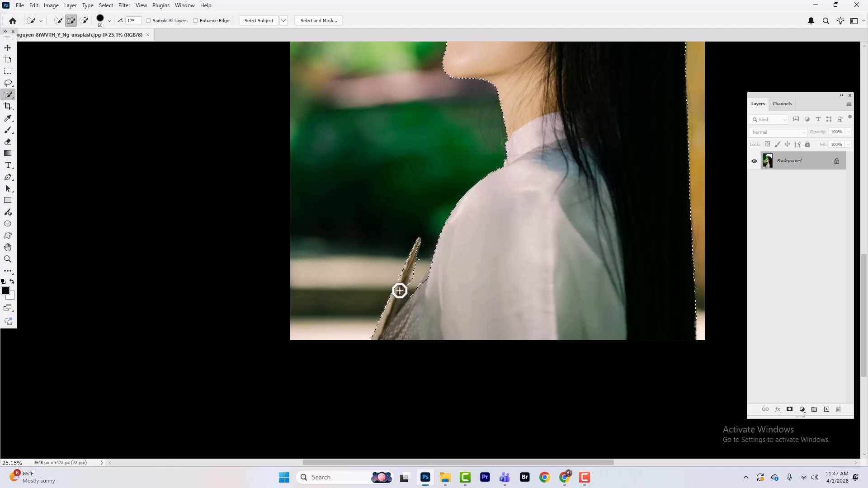
key("bracketleft")
key("bracketleft")
key("bracketleft")
key("bracketleft")
left_click(411, 280, "alt")
left_click(419, 259, "alt")
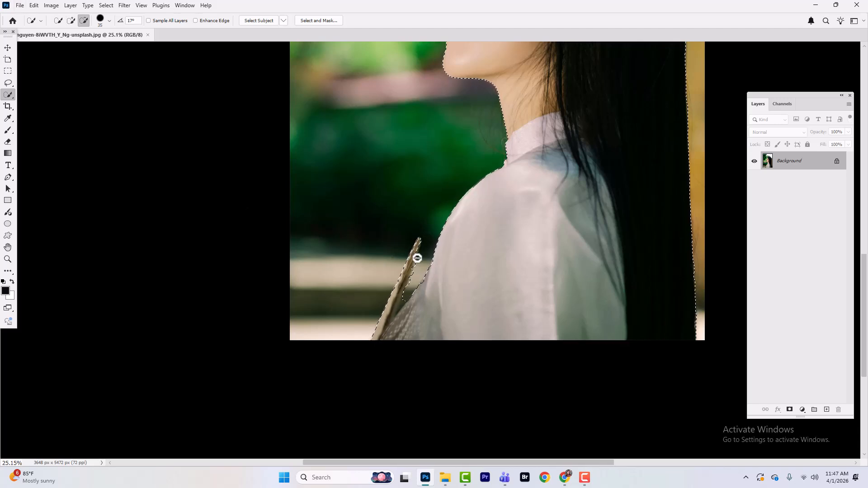
Replace the current selection using Select Subject, accepting to discard the existing selection.
scroll(401, 277, "down", 4)
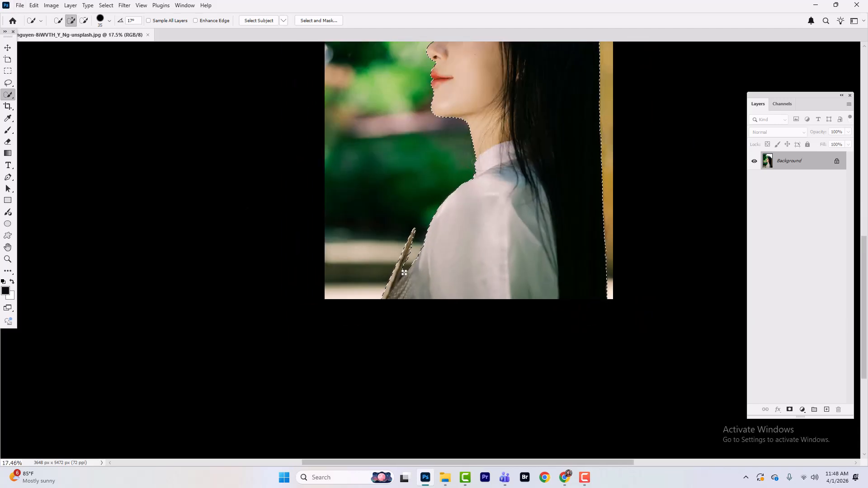
scroll(458, 240, "down", 3)
left_click_drag(456, 226, 459, 300)
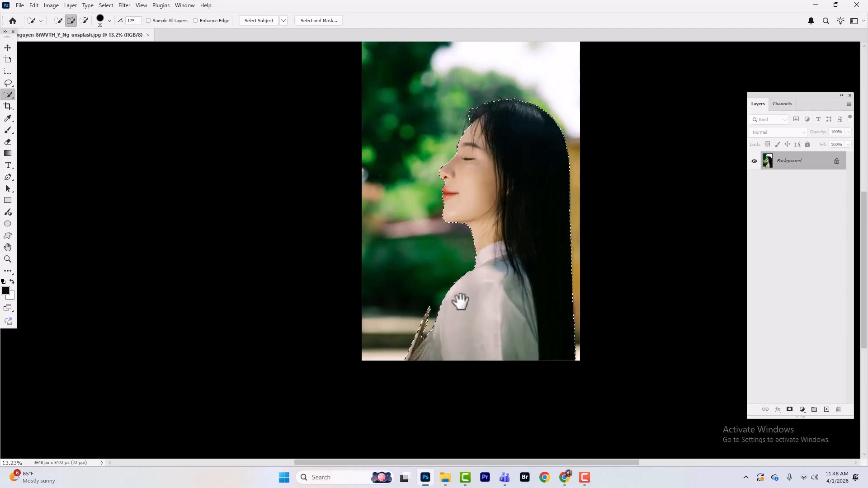
scroll(466, 289, "down", 1)
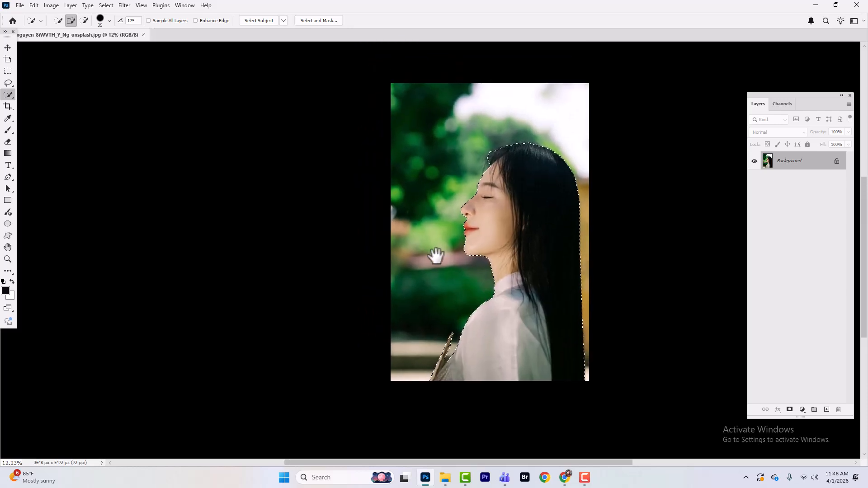
left_click(264, 21)
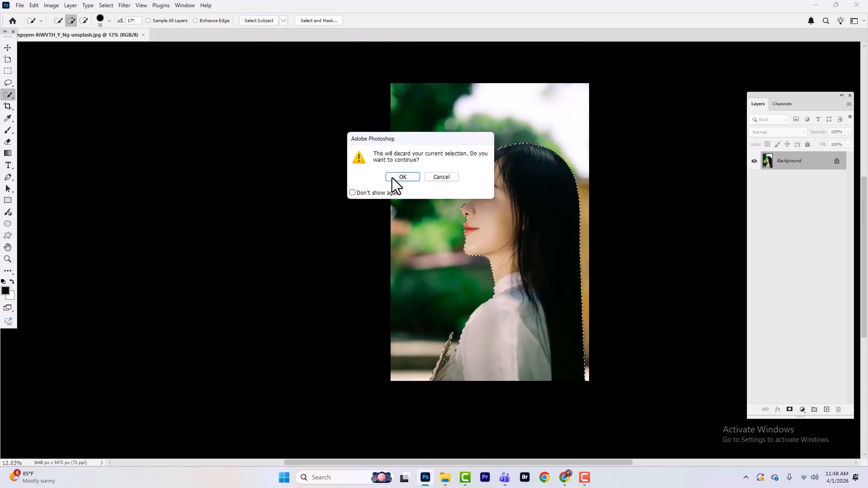
left_click(412, 177)
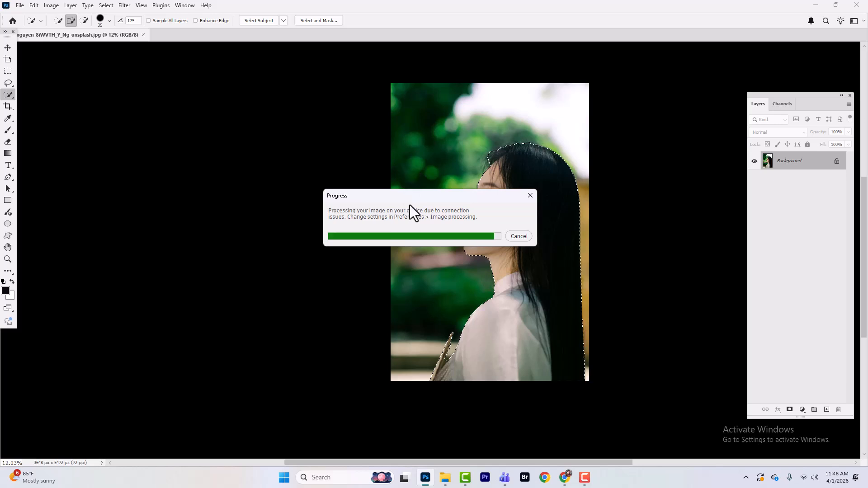
Open Select and Mask and raise the view opacity to 100%.
left_click(317, 21)
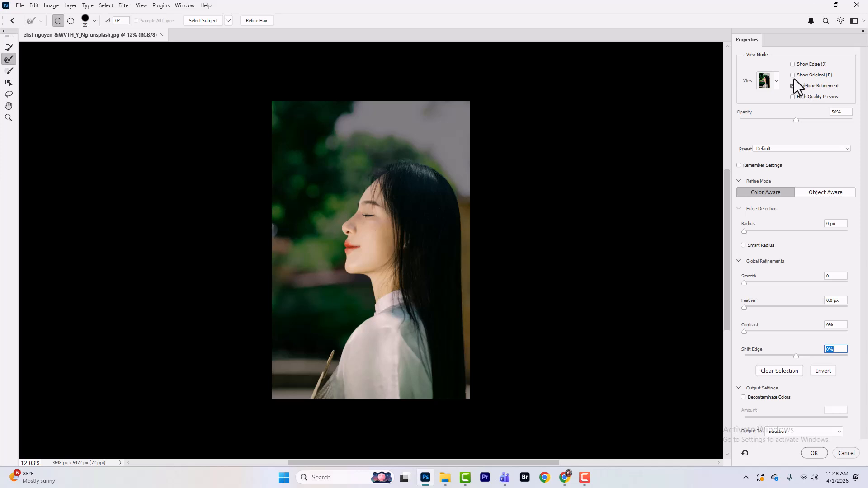
left_click(777, 82)
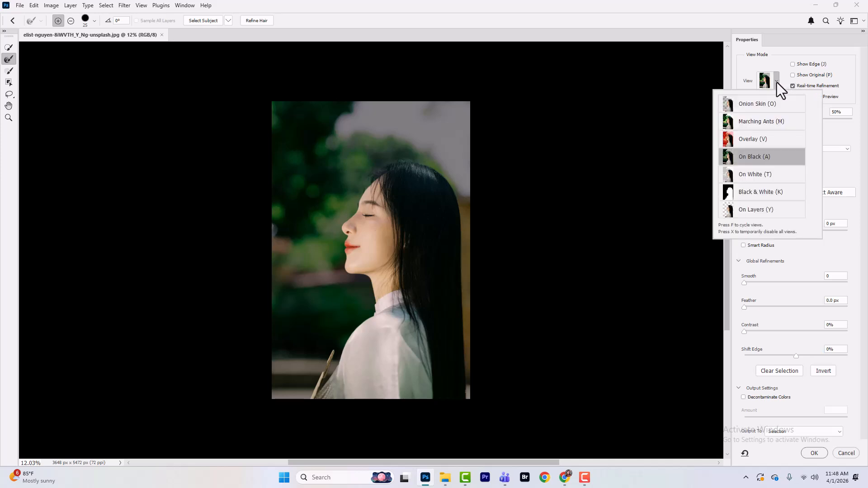
left_click(776, 83)
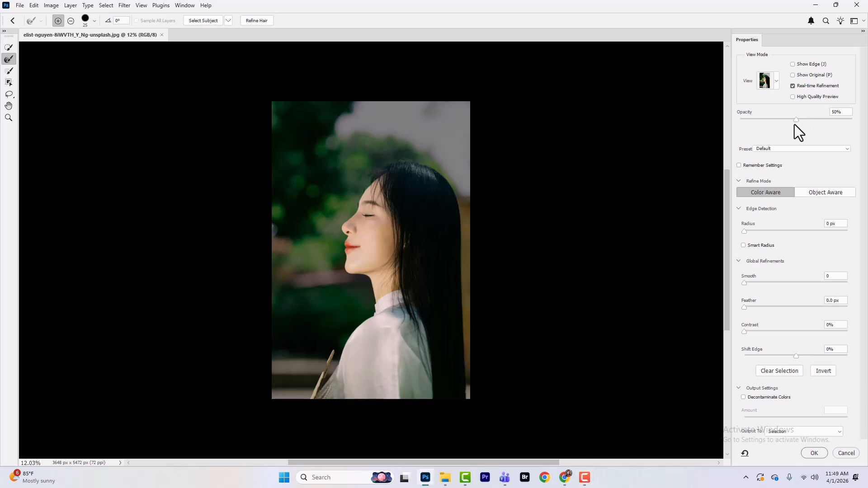
left_click_drag(798, 121, 867, 132)
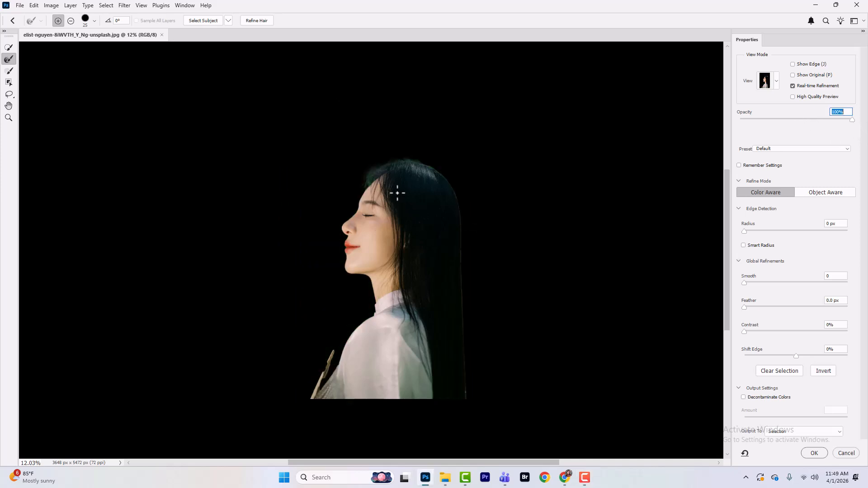
Paint with the Refine Edge brush along the hair outline at the top of the head.
left_click_drag(376, 259, 437, 263)
scroll(461, 289, "up", 2)
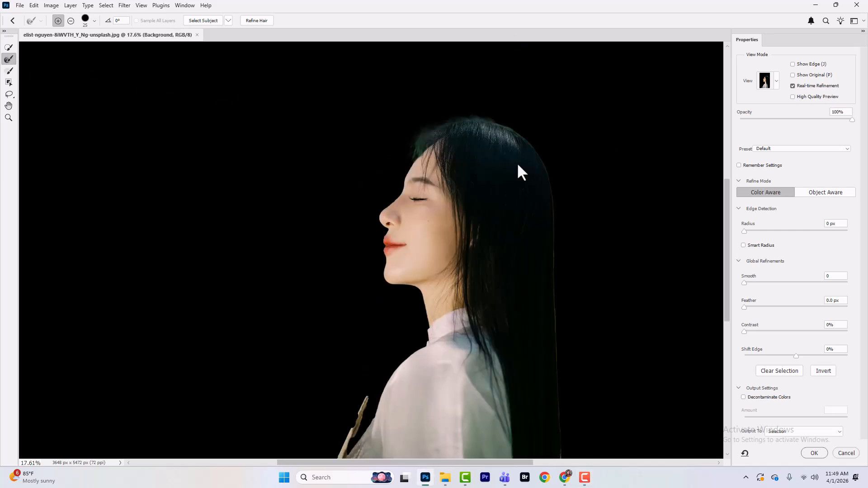
scroll(519, 162, "up", 3)
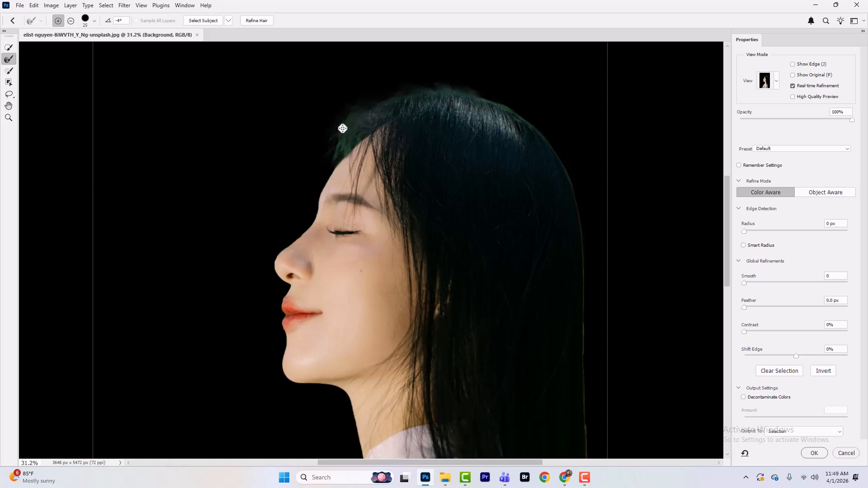
key("bracketright")
key("bracketright")
key("bracketright")
key("bracketright")
key("bracketright")
key("bracketright")
key("bracketright")
key("bracketright")
key("bracketright")
scroll(344, 124, "up", 1)
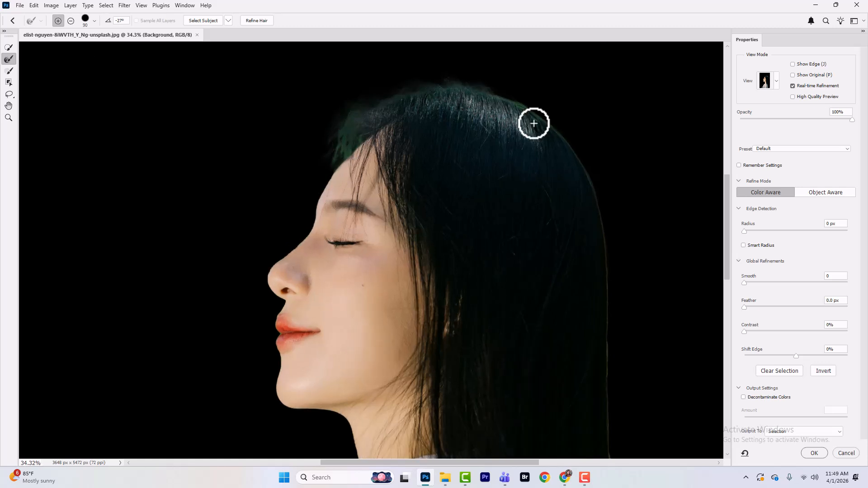
mouse_move(534, 124)
left_mouse_down()
mouse_move(582, 153)
mouse_move(597, 208)
left_mouse_up()
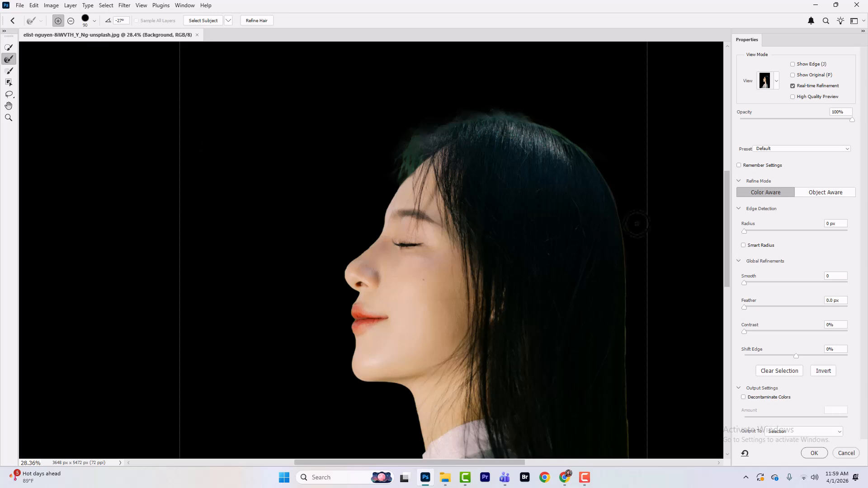
Continue refining the hair edge around the crown and forehead with the Refine Edge brush.
scroll(560, 181, "down", 2)
scroll(539, 303, "up", 3)
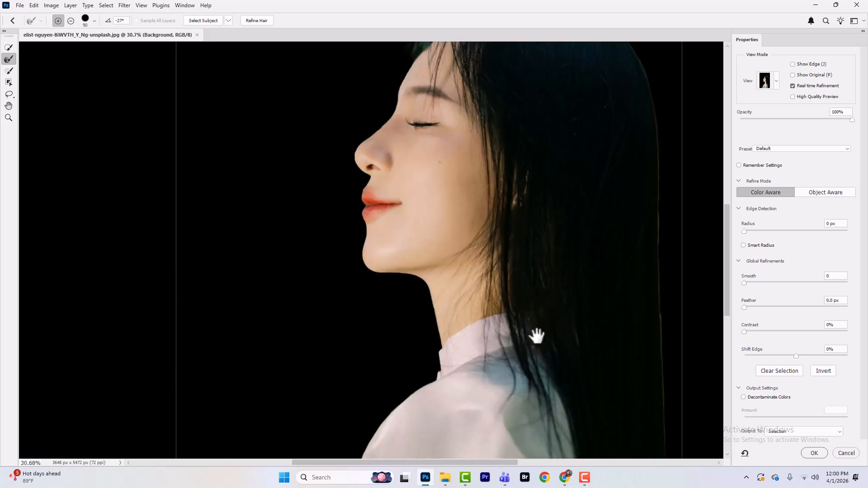
left_click_drag(537, 337, 420, 294)
left_click_drag(477, 245, 478, 238)
mouse_move(488, 337)
left_mouse_down()
mouse_move(486, 295)
mouse_move(485, 329)
left_mouse_up()
left_click_drag(398, 86, 485, 335)
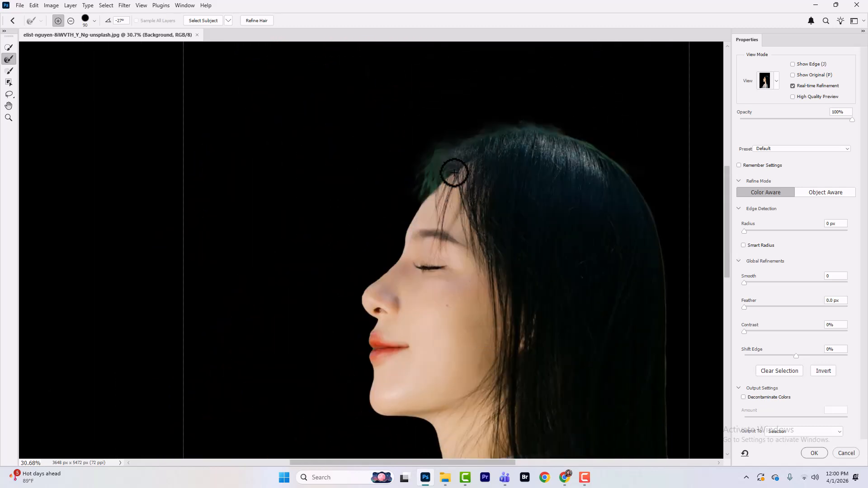
key("alt")
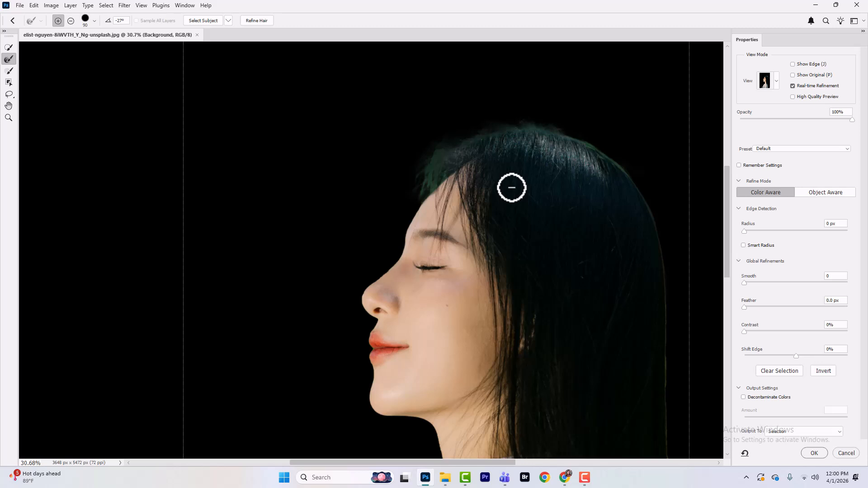
scroll(535, 148, "down", 3)
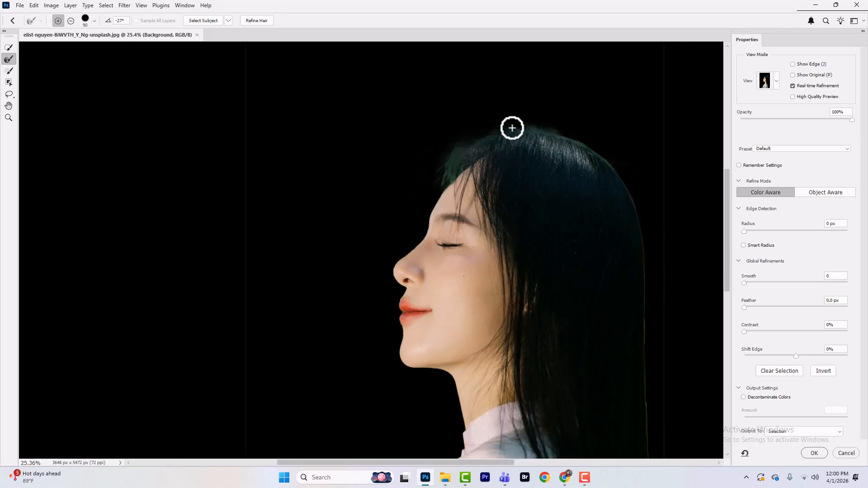
Choose the On Black view, output the refined selection to a new layer, and apply.
left_click(771, 82)
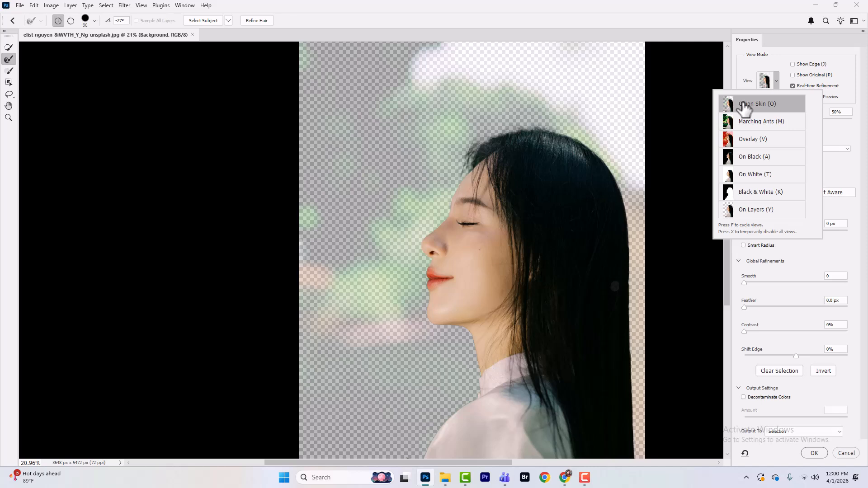
left_click(750, 156)
scroll(577, 238, "down", 2)
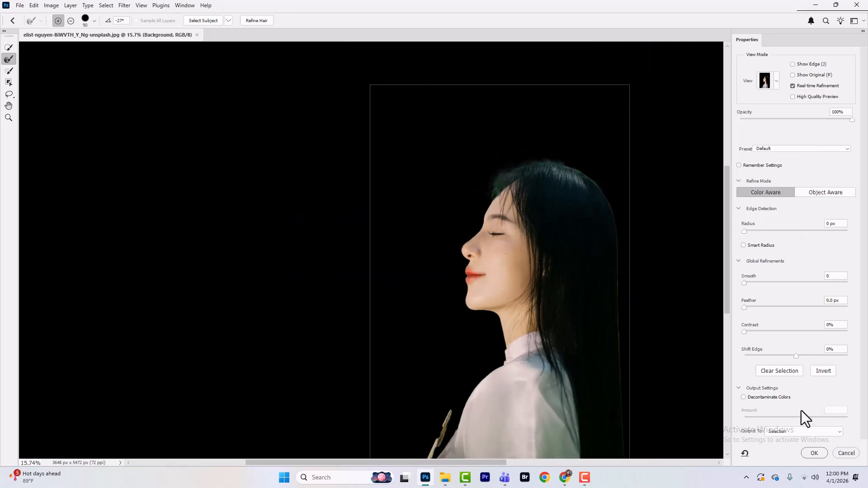
left_click(789, 431)
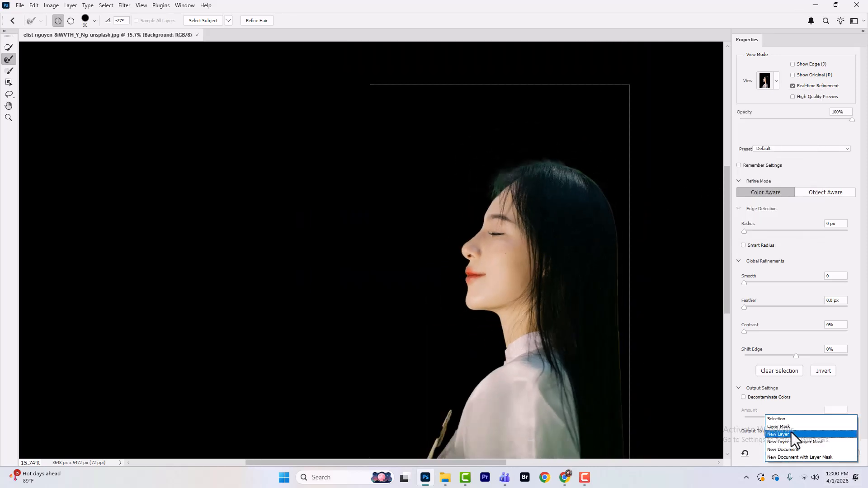
left_click(794, 434)
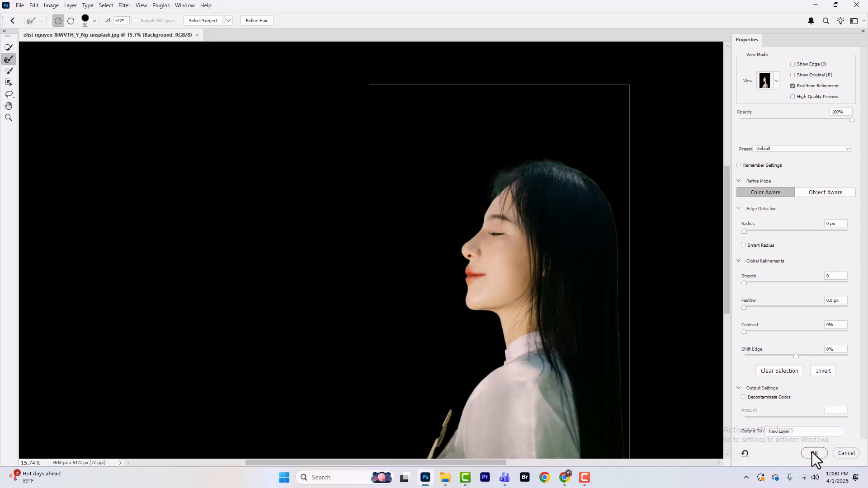
left_click(812, 452)
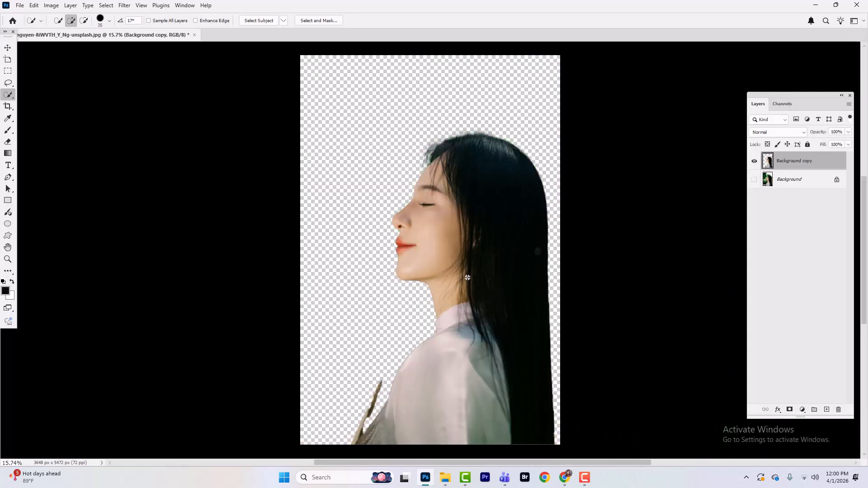
Delete the original Background layer and rename the cut-out layer Model.
scroll(467, 278, "down", 2)
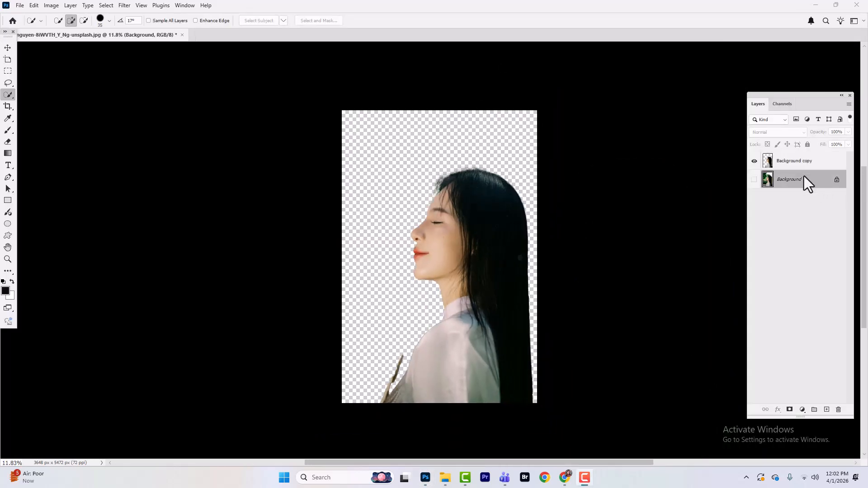
left_click_drag(790, 180, 838, 410)
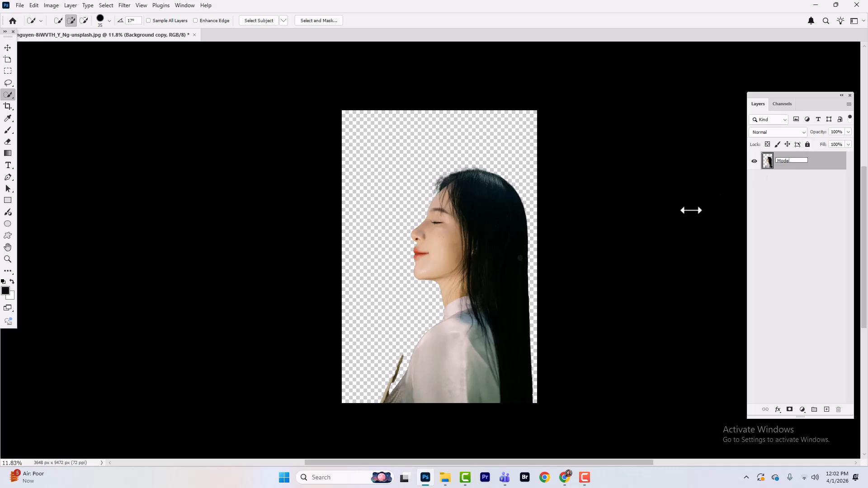
key("Return")
Widen the canvas on both sides with the Crop tool to a landscape format of about 7776 x 5472 px.
left_click(8, 106)
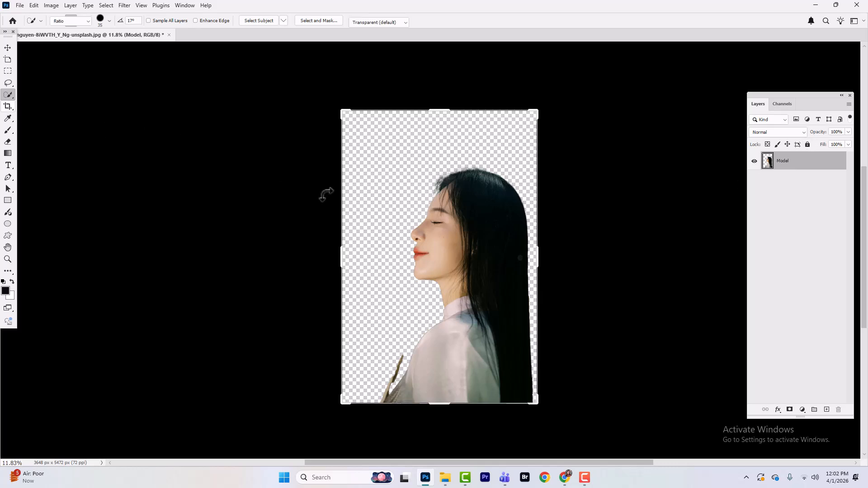
left_click_drag(342, 249, 310, 257)
left_click_drag(568, 258, 636, 262)
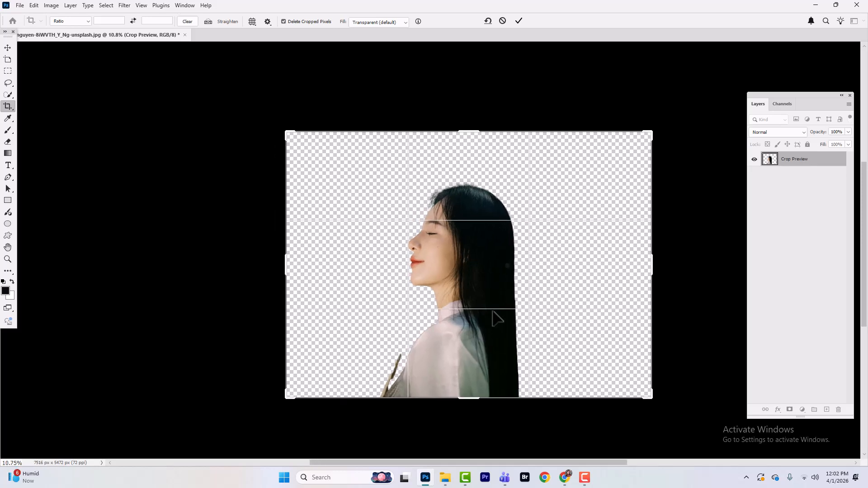
left_click_drag(651, 266, 658, 262)
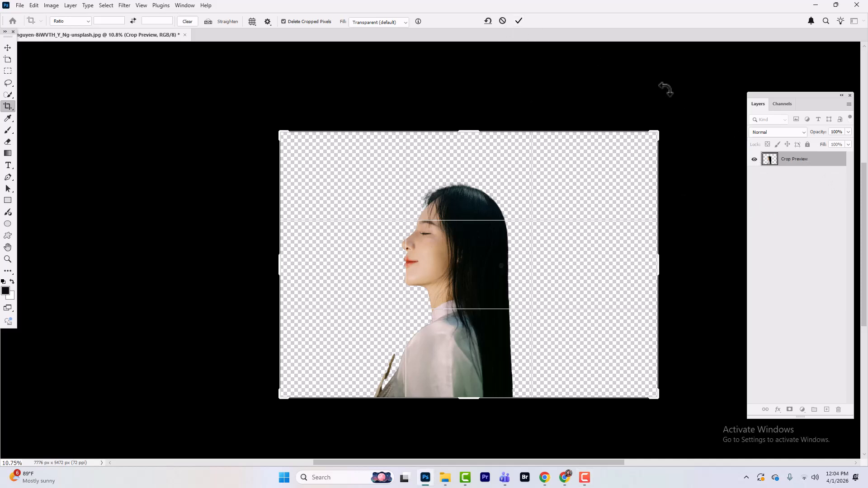
left_click(518, 21)
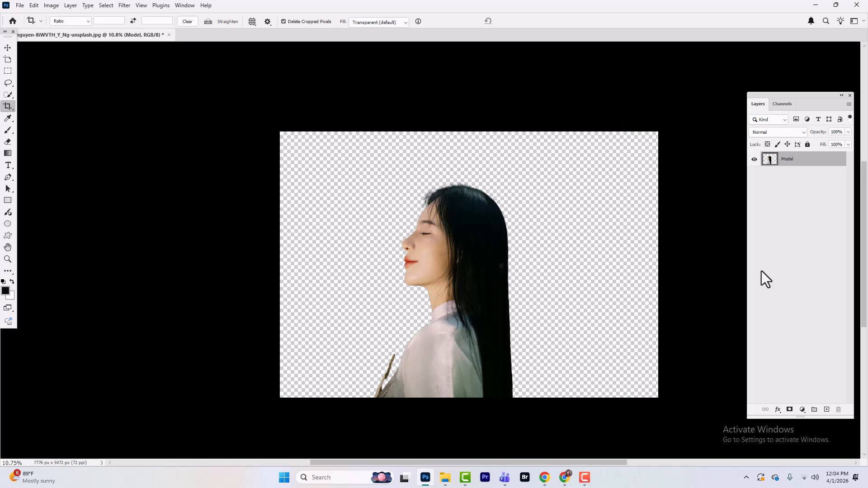
Add a Gradient Fill layer and choose the Foreground to Background preset from the Basics gradients.
left_click(802, 409)
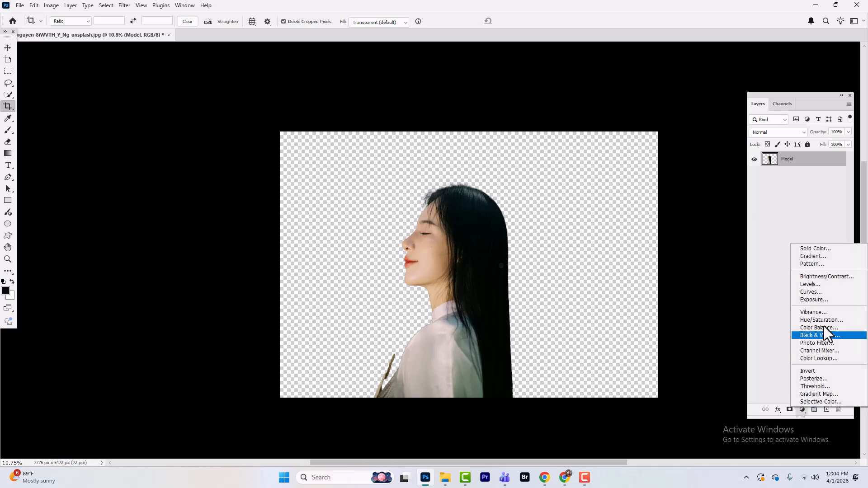
left_click(822, 256)
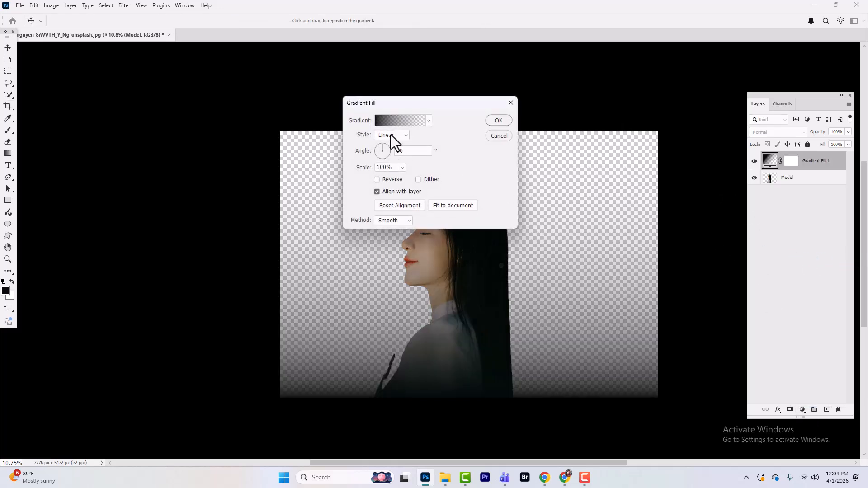
left_click(391, 123)
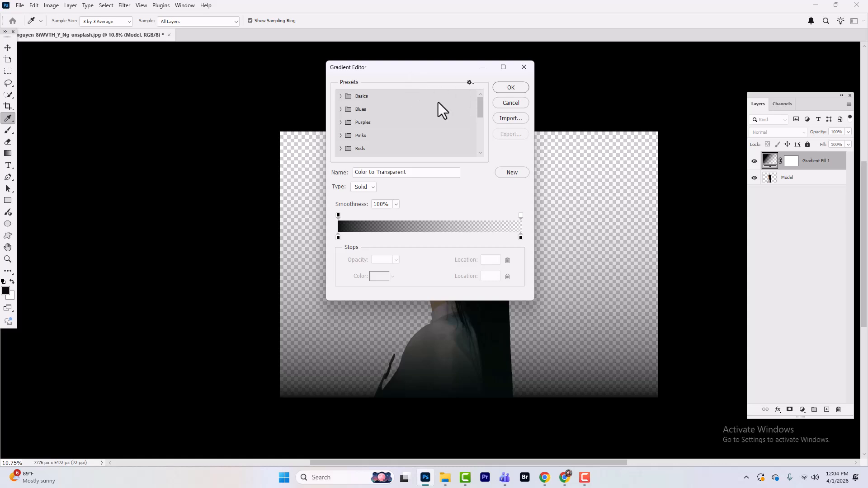
scroll(438, 103, "down", 2)
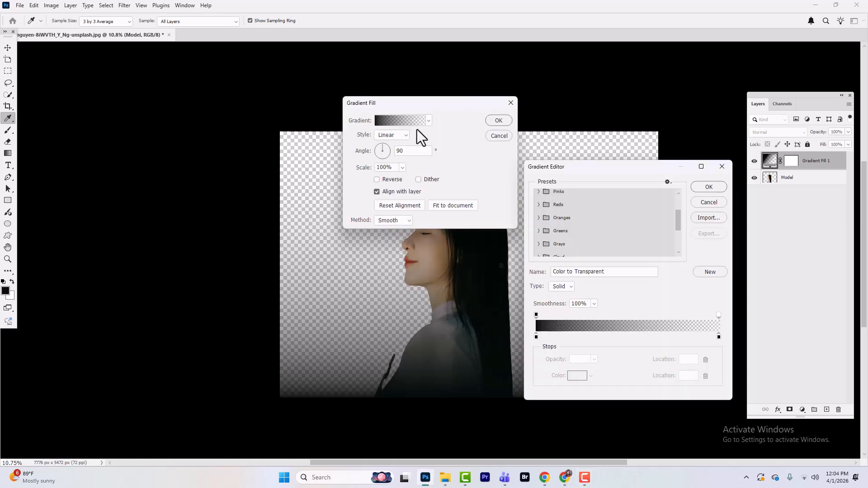
scroll(557, 210, "up", 2)
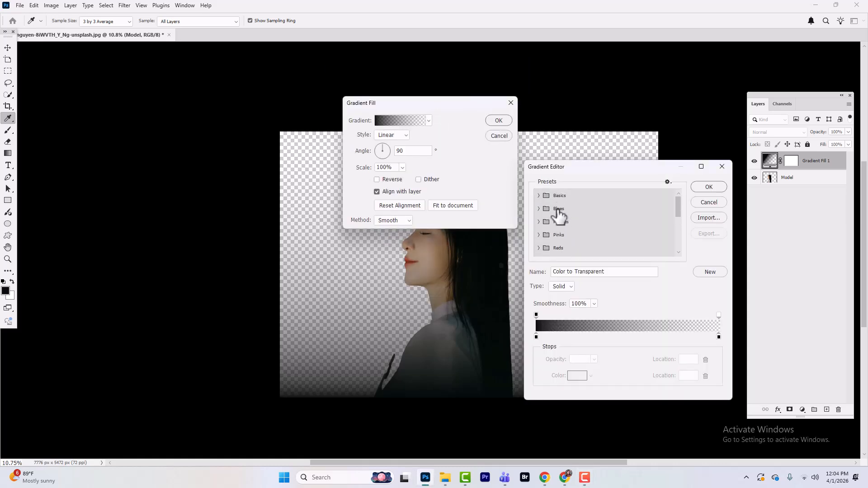
scroll(557, 211, "down", 3)
left_click(560, 222)
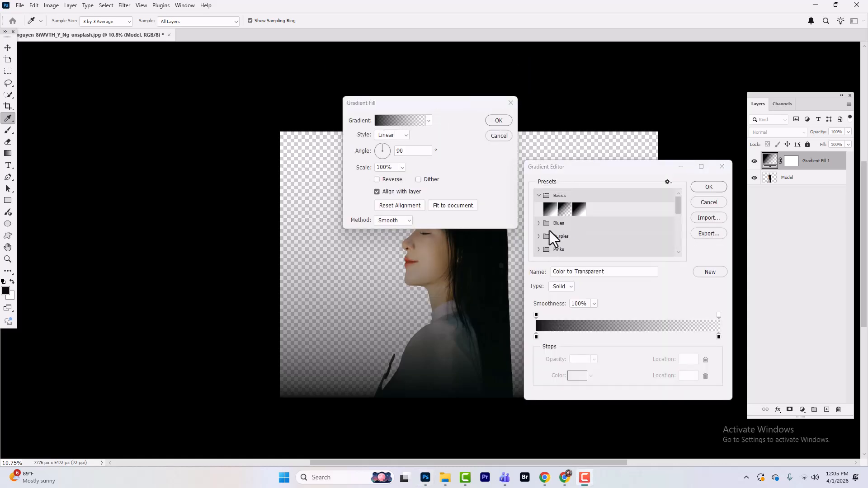
left_click(549, 209)
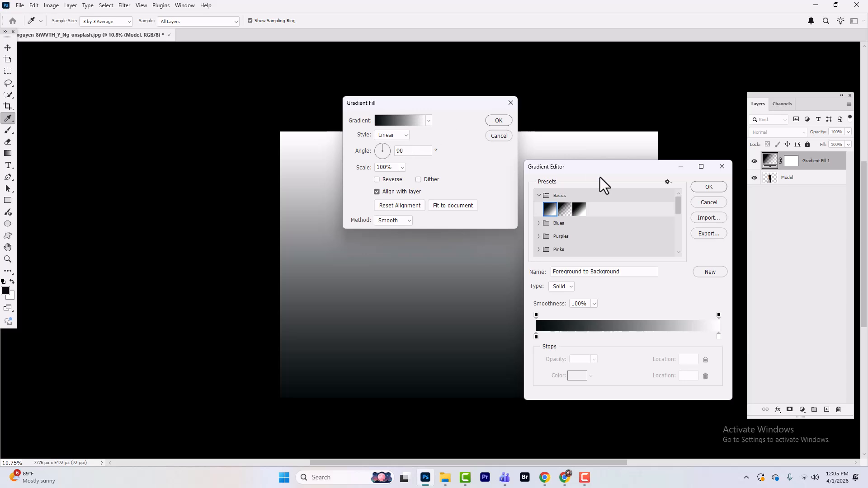
left_click(708, 186)
Set the gradient fill to Radial, reversed, at 255% scale, drag its center lower on the canvas, and confirm.
left_click(397, 151)
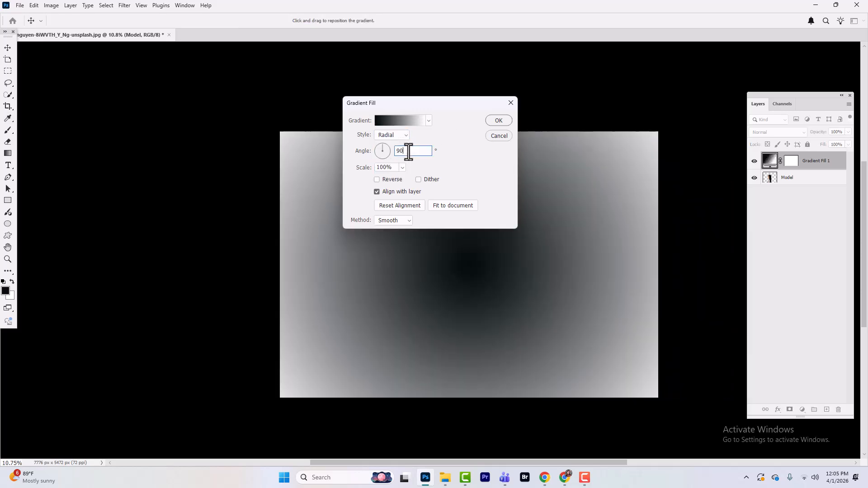
left_click(377, 179)
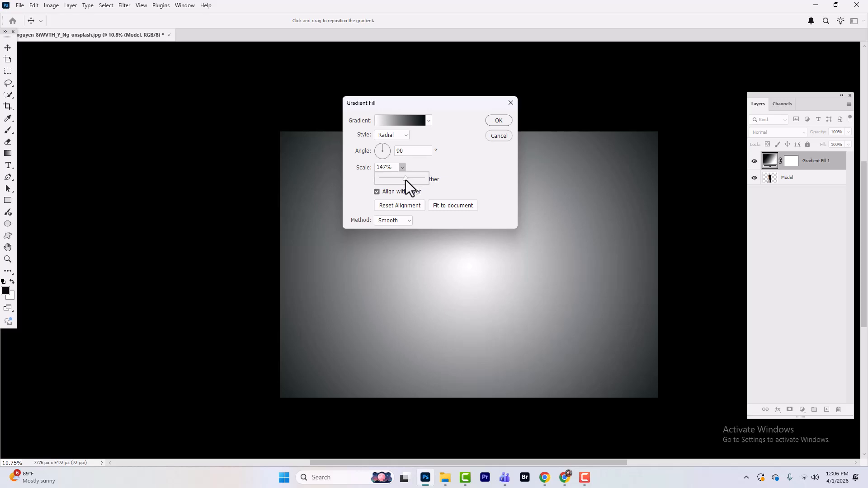
left_click_drag(408, 179, 412, 179)
left_click_drag(428, 106, 662, 122)
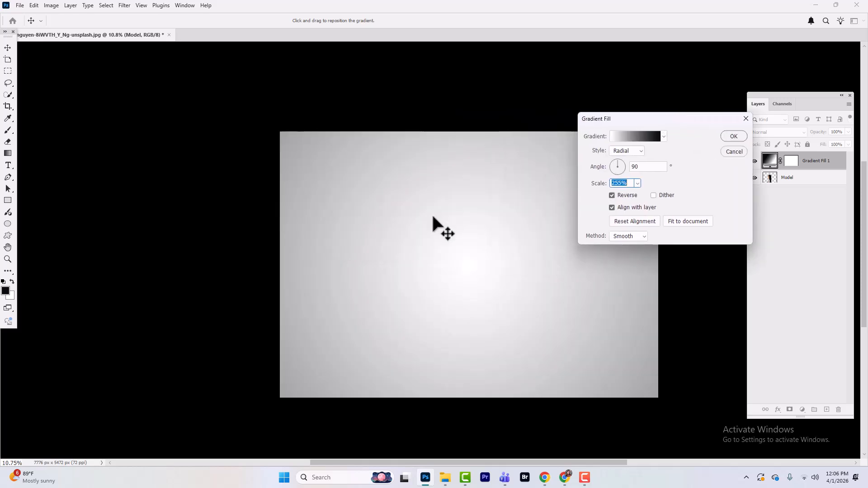
left_click_drag(445, 218, 460, 310)
left_click(733, 136)
Move the gradient fill layer beneath the Model layer and rename it Background.
key("c")
left_click_drag(809, 161, 814, 183)
double_click(818, 176)
type("Bac")
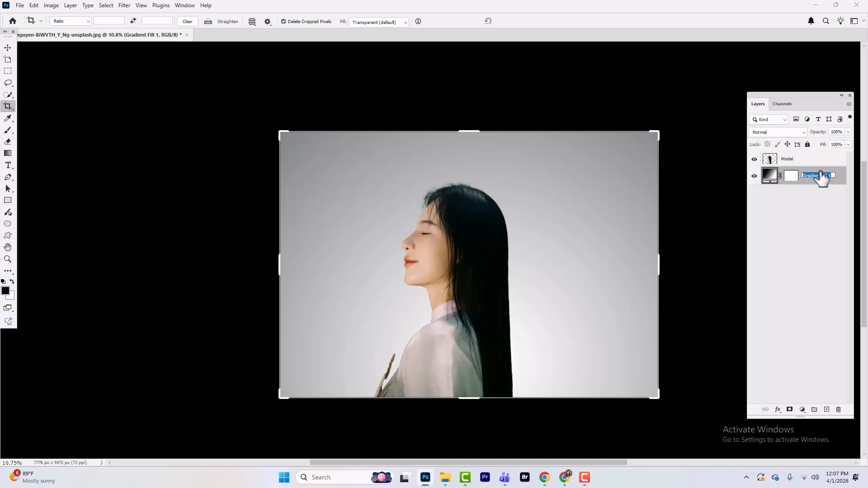
type("kground")
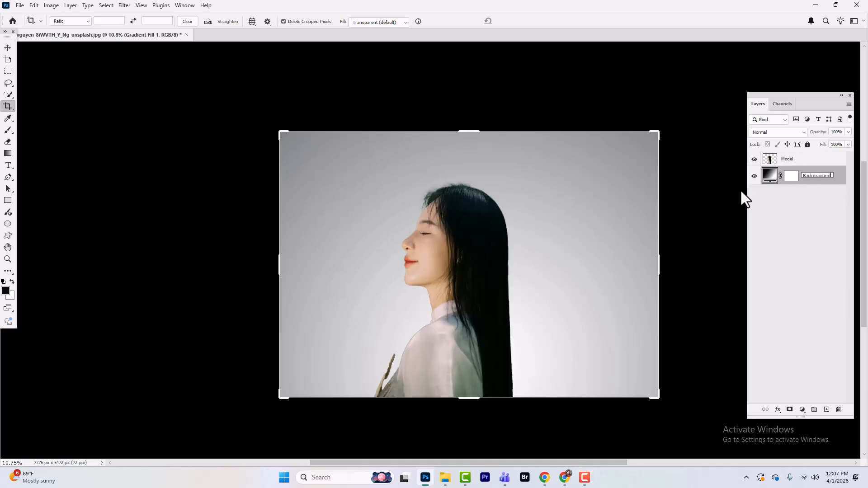
key("Return")
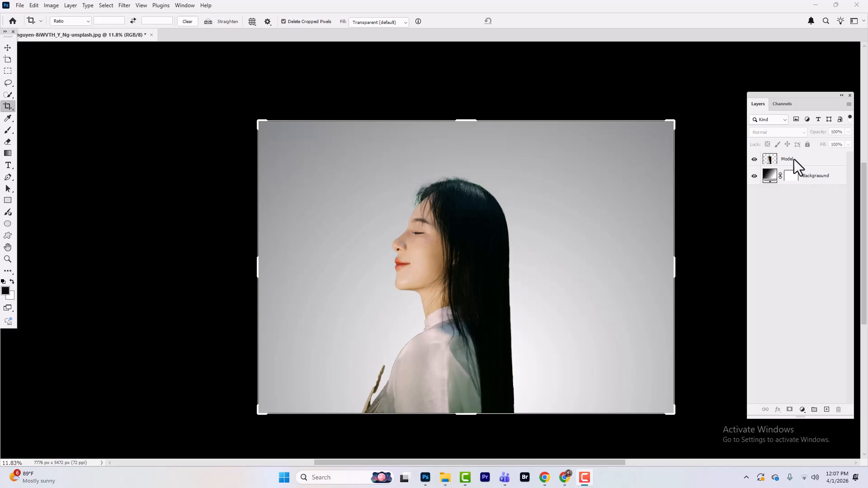
Duplicate the Model layer and rename the lower copy Liquify.
left_click(788, 161)
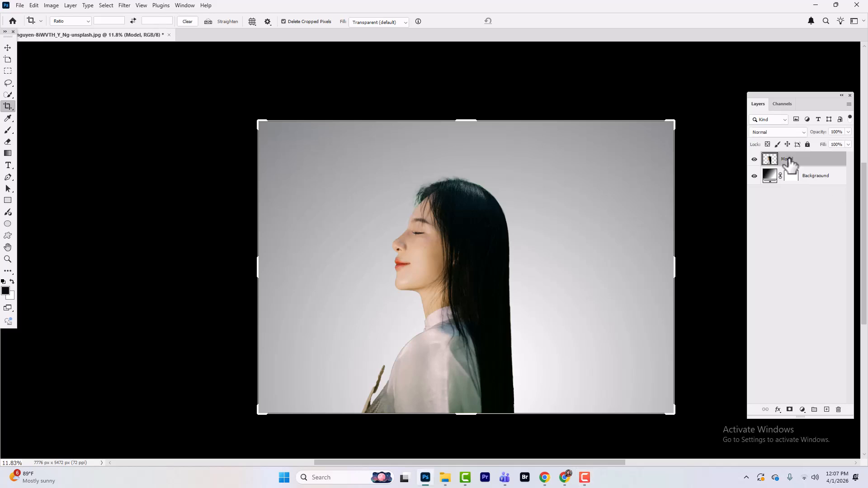
key("ctrl+j")
double_click(794, 159)
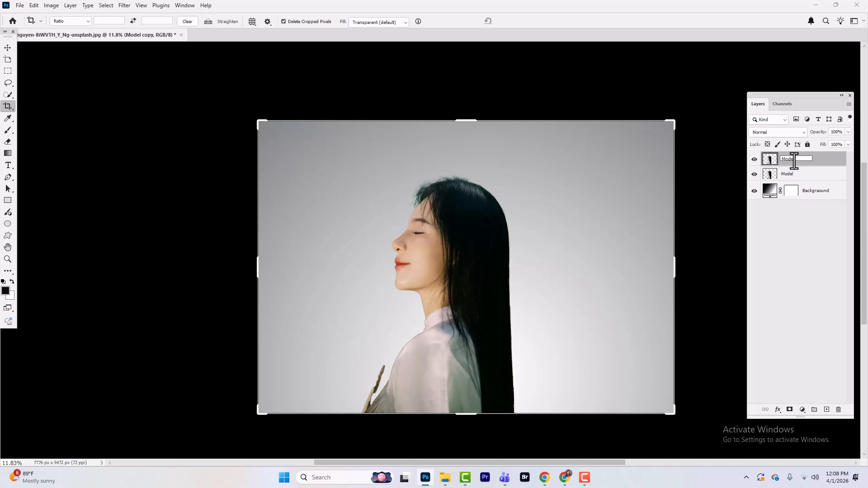
left_click(796, 177)
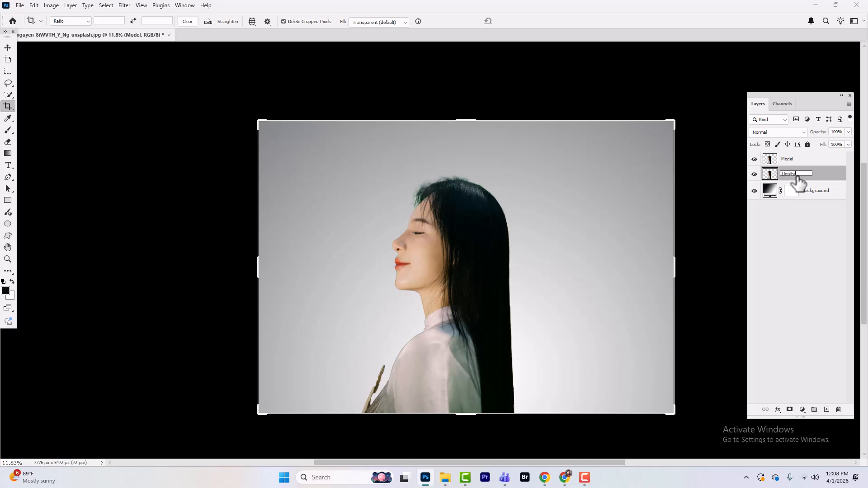
left_click(787, 226)
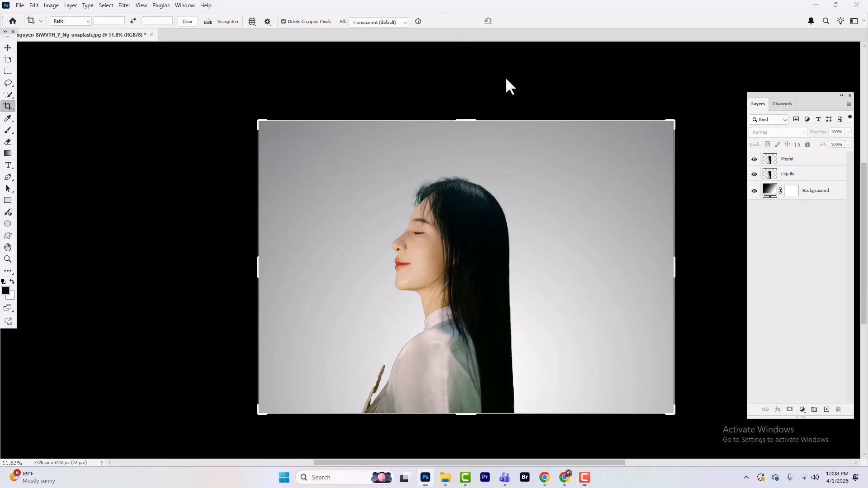
Hide the top Model layer while keeping the Liquify layer visible and selected.
left_click(835, 176)
left_click(754, 174)
left_click(754, 159)
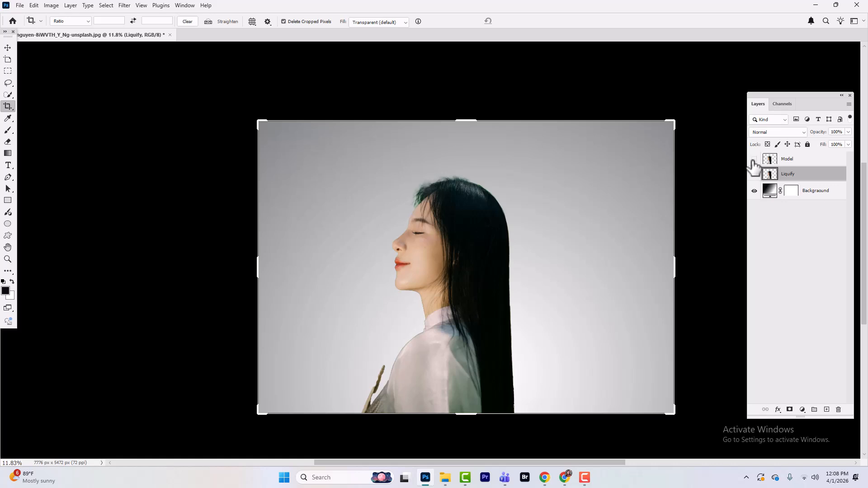
left_click(754, 174)
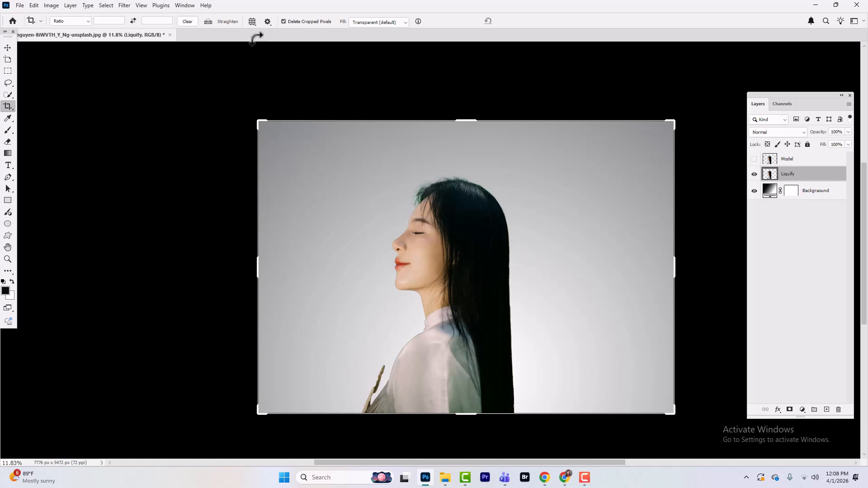
Open the Liquify filter and push the lower hair outward to the right with a larger Forward Warp brush.
left_click(124, 5)
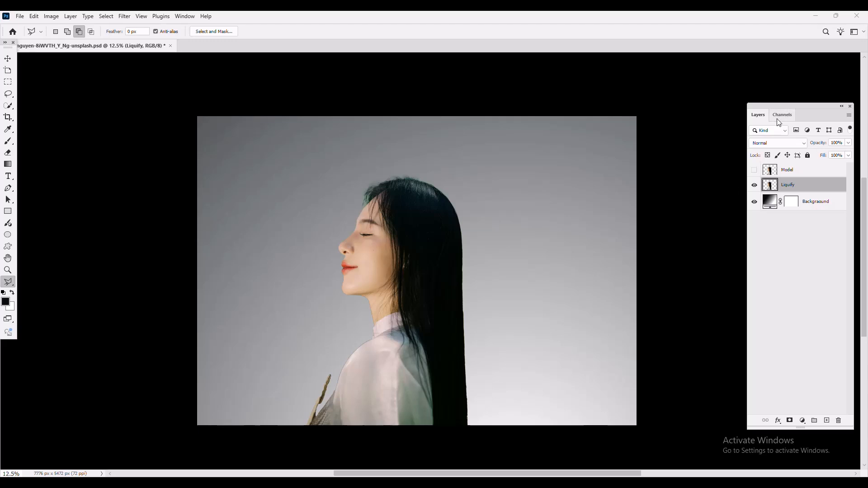
left_click(124, 16)
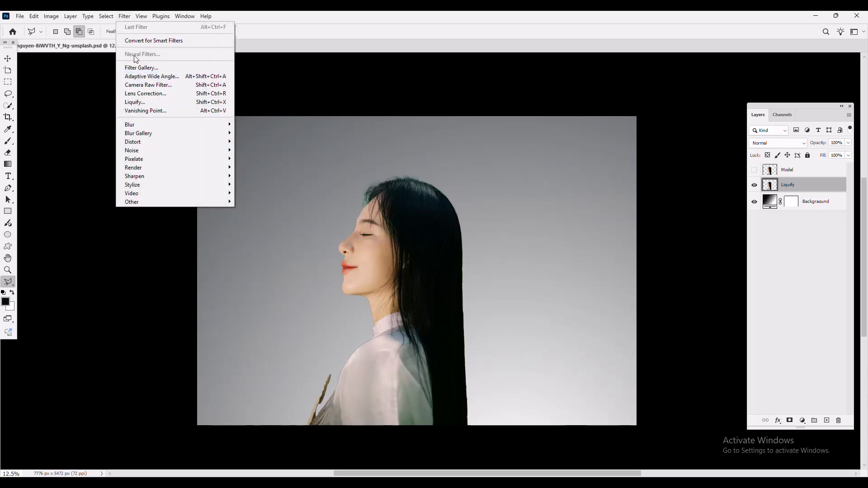
left_click(143, 102)
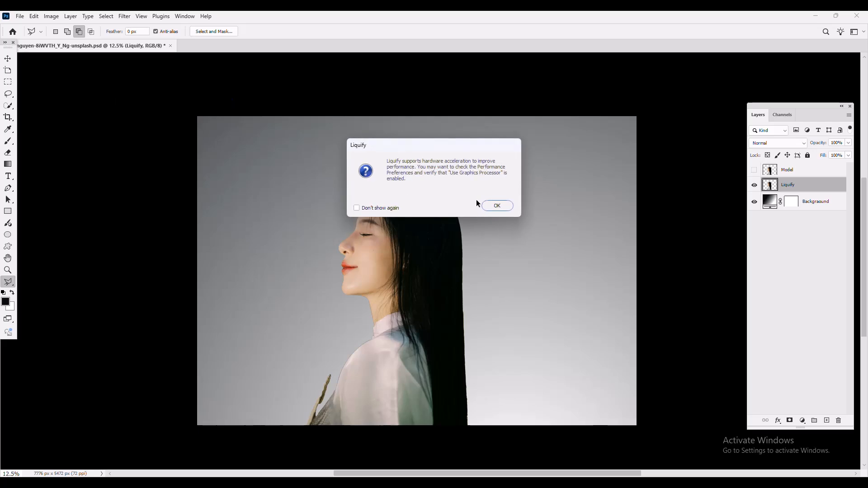
left_click(493, 204)
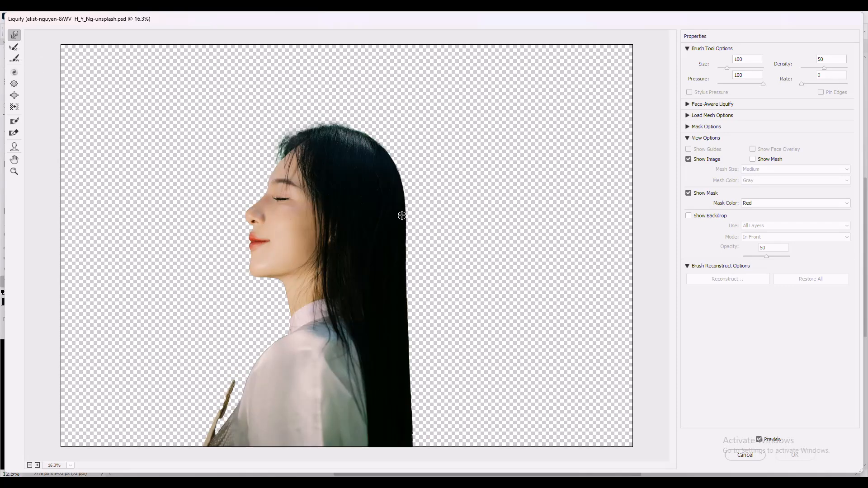
left_click_drag(409, 427, 422, 428)
mouse_move(410, 440)
left_mouse_down()
mouse_move(422, 440)
mouse_move(420, 413)
left_mouse_up()
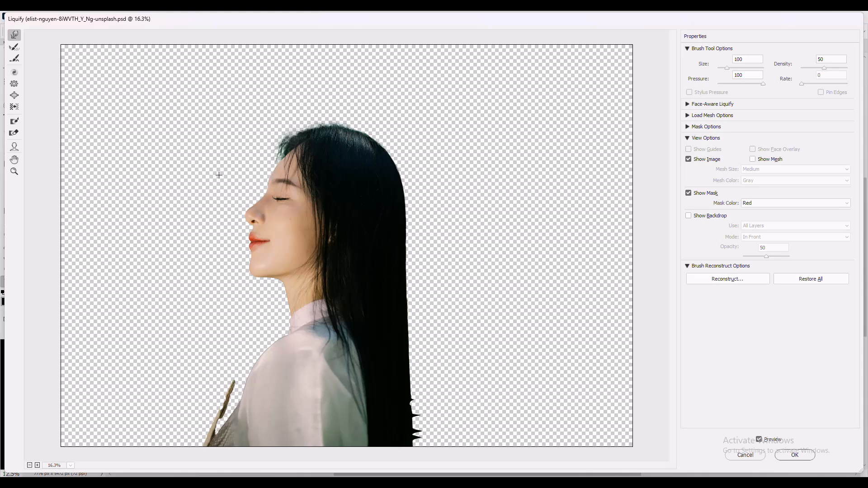
right_click(219, 175, "alt")
left_click_drag(398, 366, 483, 380)
left_click_drag(402, 316, 488, 339)
left_click_drag(470, 380, 551, 398)
left_click_drag(434, 438, 599, 422)
left_click_drag(420, 294, 651, 358)
key("]")
key("]")
key("]")
key("]")
key("]")
key("]")
key("]")
key("]")
key("]")
key("]")
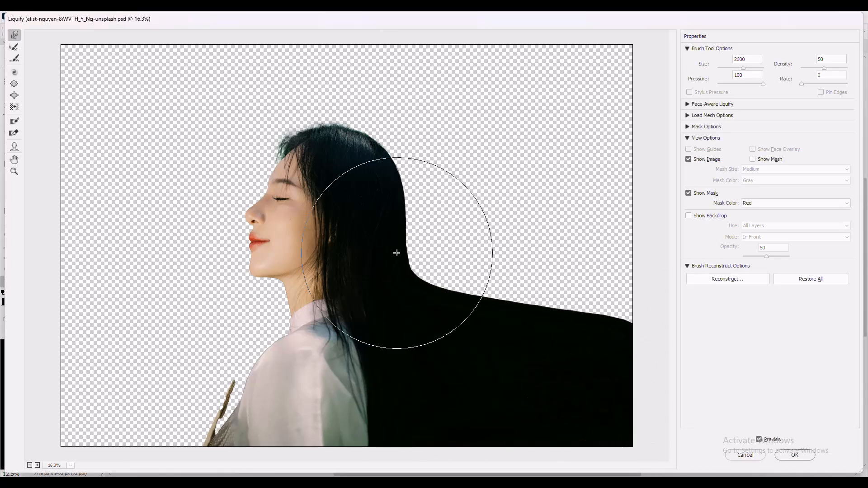
Continue warping the hair upward and to the right, filling the area behind her head.
left_click_drag(397, 251, 580, 266)
key("[")
key("[")
key("[")
key("[")
key("[")
key("[")
key("[")
key("[")
key("[")
key("[")
key("[")
key("[")
key("[")
left_click_drag(394, 174, 480, 181)
left_click_drag(455, 217, 538, 230)
left_click_drag(540, 269, 618, 287)
left_click_drag(544, 240, 622, 267)
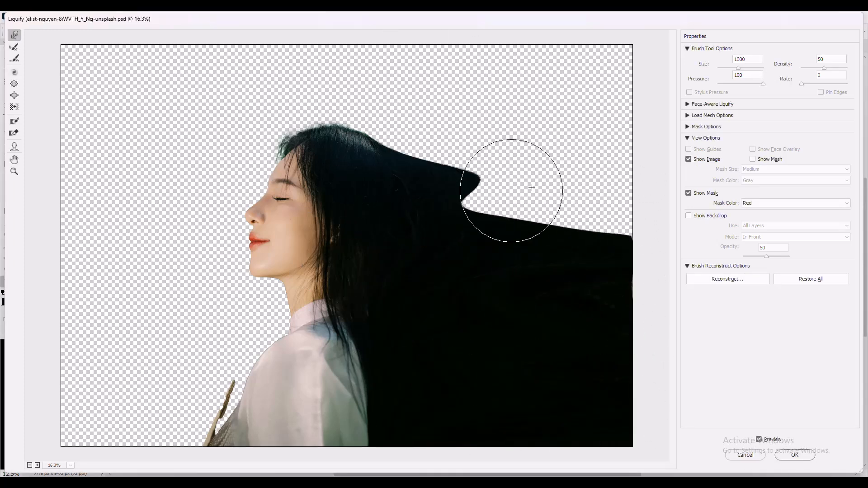
left_click_drag(479, 186, 587, 219)
key("[")
key("[")
key("[")
key("[")
key("[")
left_click_drag(379, 143, 411, 103)
left_click_drag(405, 147, 452, 144)
left_click_drag(461, 165, 529, 144)
left_click_drag(554, 195, 628, 176)
left_click_drag(335, 129, 409, 81)
mouse_move(411, 136)
left_mouse_down()
mouse_move(515, 126)
mouse_move(527, 96)
left_mouse_up()
left_click_drag(516, 156, 597, 116)
left_click_drag(558, 167, 620, 142)
Enlarge the brush and sweep the hair up to the top edge of the canvas.
key("]")
key("]")
key("]")
key("]")
key("]")
key("]")
key("]")
left_click_drag(461, 118, 560, 53)
left_click_drag(583, 113, 615, 58)
key("]")
key("]")
key("]")
key("]")
left_click_drag(429, 120, 497, 79)
left_click_drag(465, 102, 533, 49)
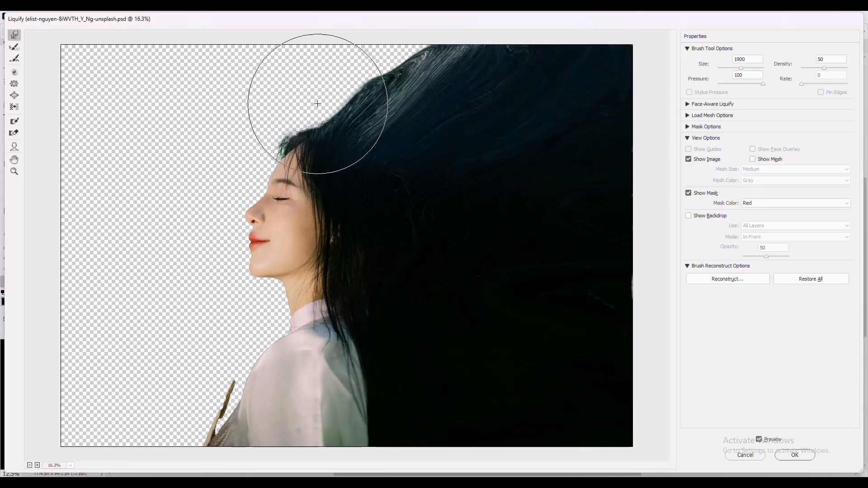
key("[")
key("[")
key("[")
key("[")
key("[")
key("[")
key("[")
key("[")
key("[")
key("[")
key("[")
key("[")
key("[")
key("[")
key("[")
mouse_move(368, 90)
left_mouse_down()
mouse_move(383, 46)
mouse_move(372, 77)
mouse_move(372, 49)
left_mouse_up()
key("]")
key("]")
key("]")
key("]")
key("]")
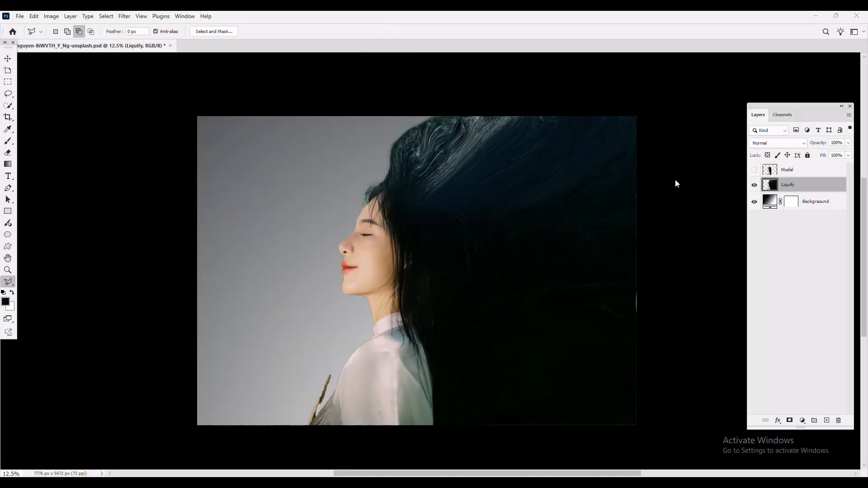
Add a black layer mask that hides the Liquify layer.
left_click_drag(792, 186, 789, 420)
scroll(588, 301, "up", 3)
scroll(410, 175, "down", 3)
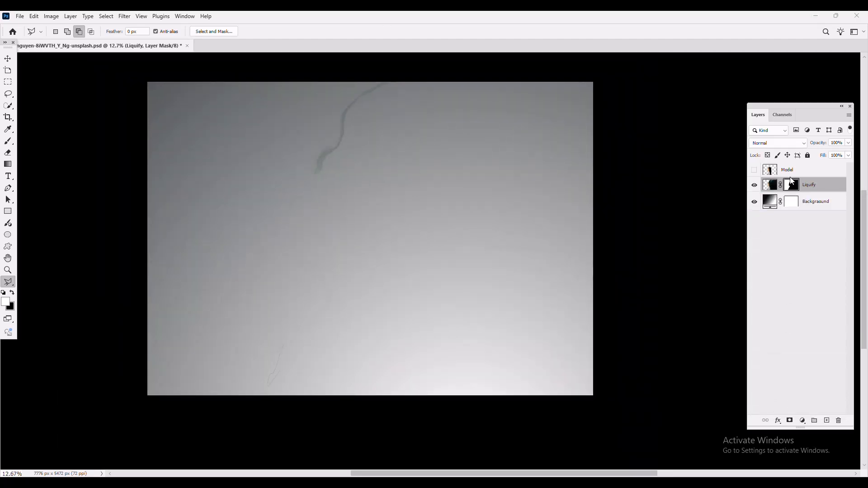
Show the Model layer again, add a layer mask to it, and select that mask.
left_click(789, 169)
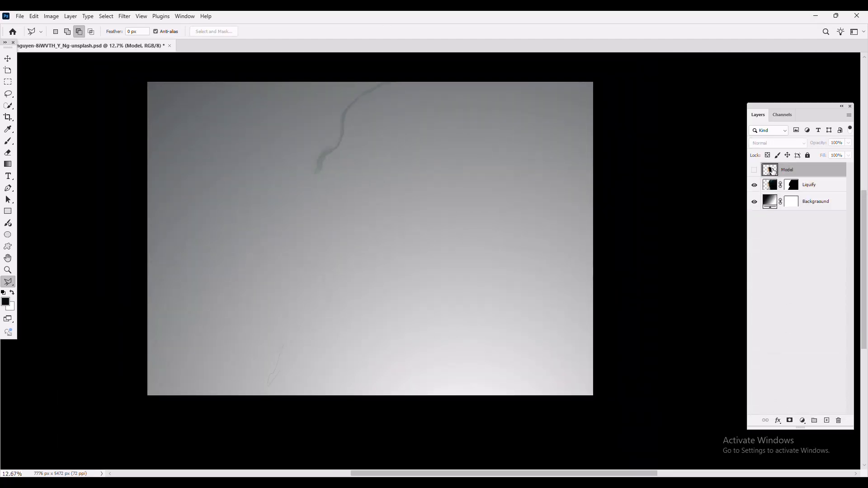
left_click(753, 170)
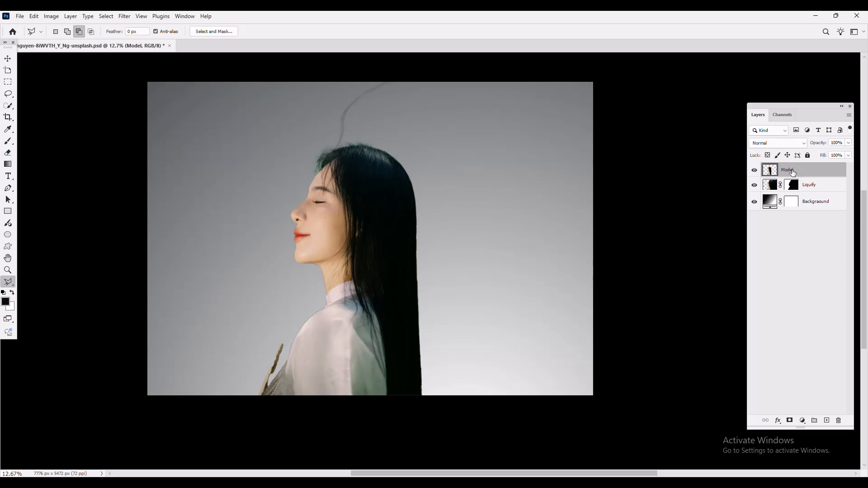
left_click(790, 421)
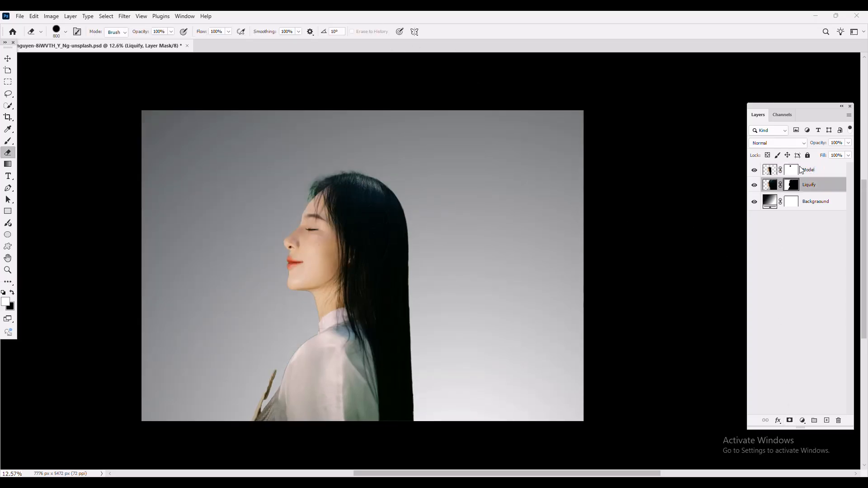
left_click(791, 172)
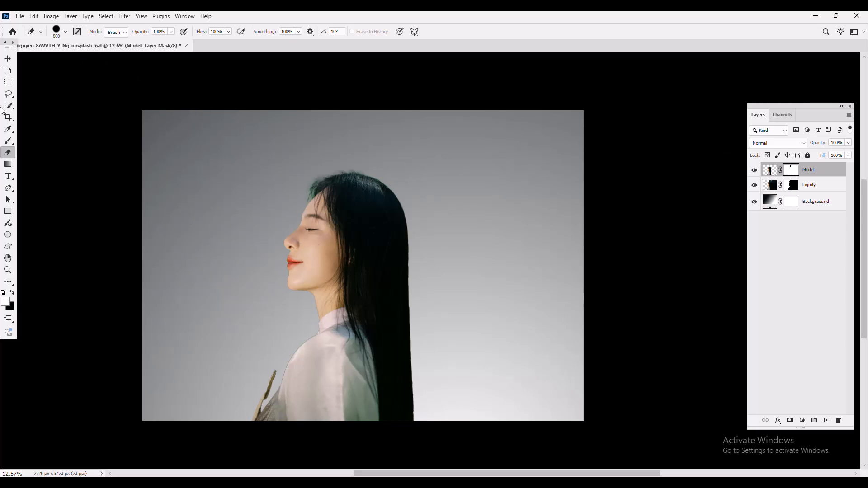
Switch to the Brush tool and import the Explosion_Brushes brush set from the Downloads folder.
left_click(3, 142)
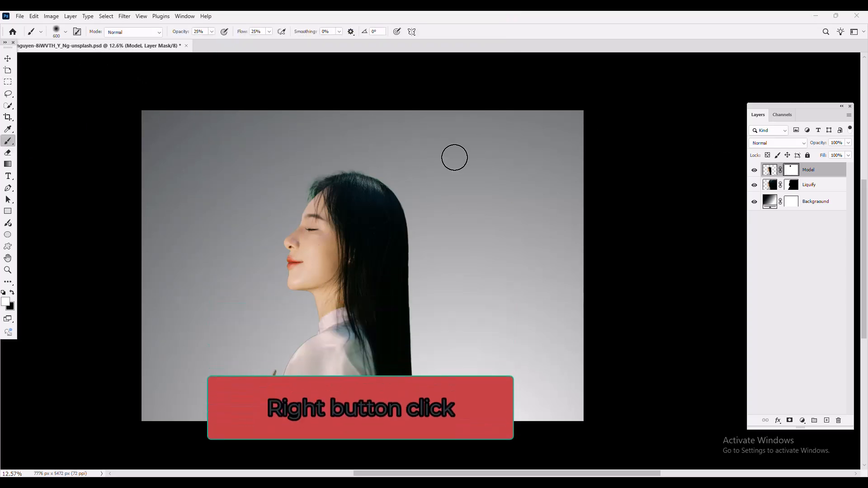
right_click(457, 156)
left_click(648, 167)
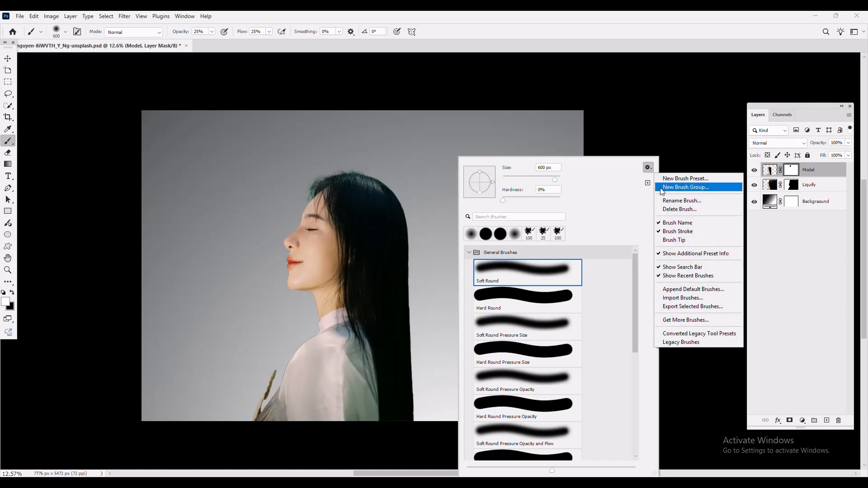
left_click(691, 298)
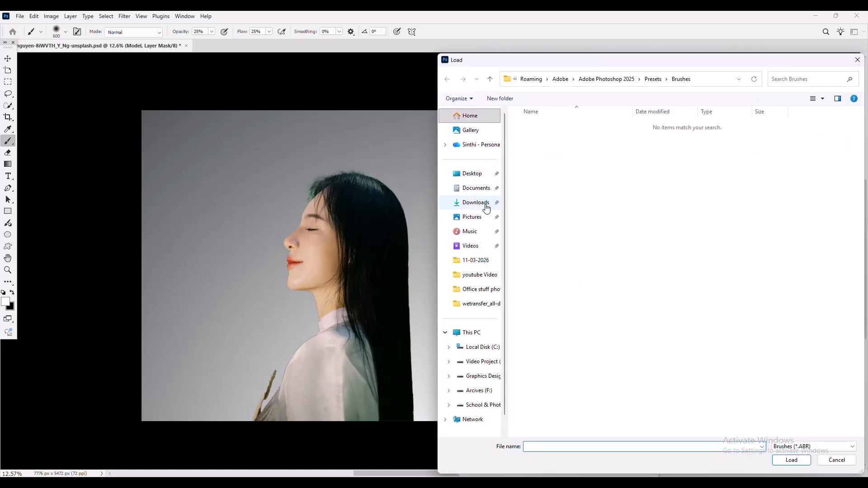
left_click(487, 205)
left_click(537, 138)
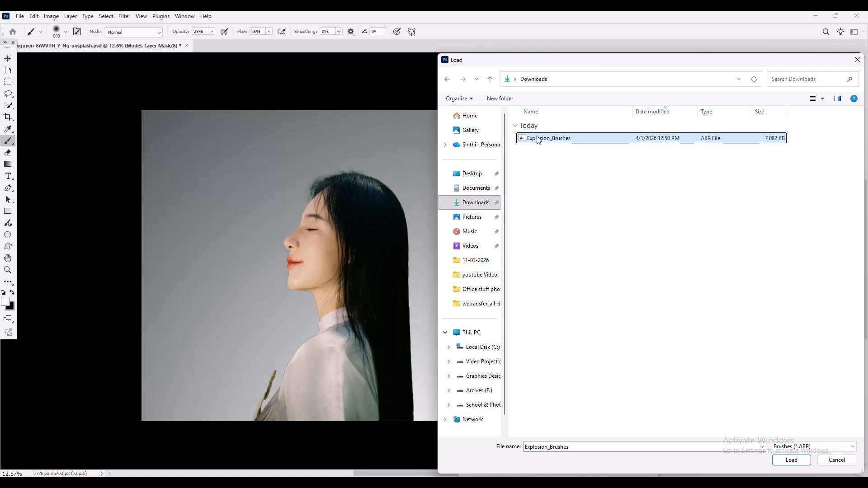
double_click(548, 139)
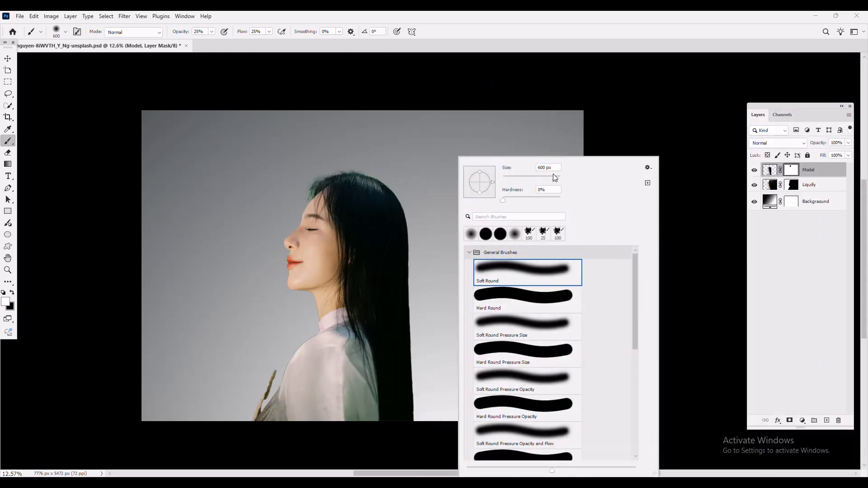
Pick the 1536 px explosion brush and paint black on the Model layer mask to break up the hair's right side.
left_click(382, 26)
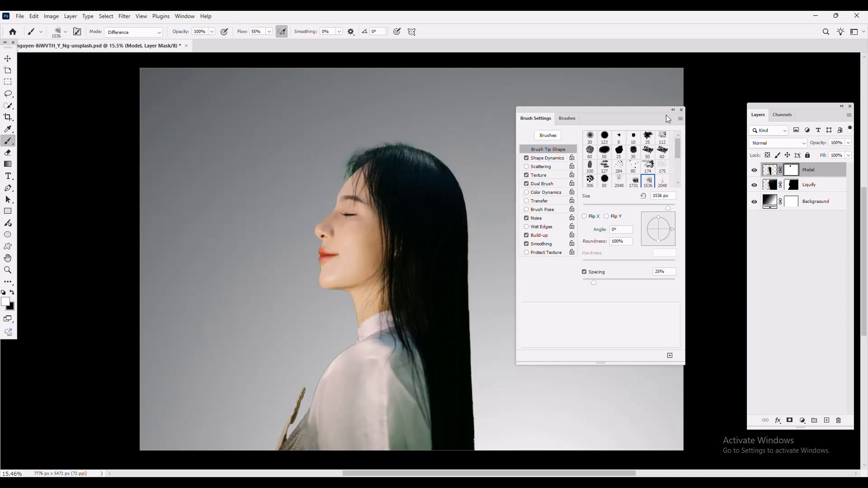
left_click_drag(561, 111, 624, 124)
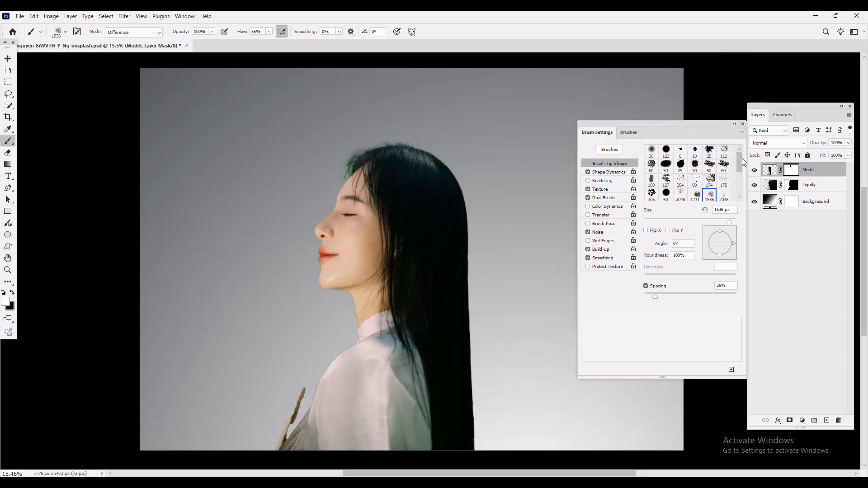
left_click(743, 124)
key("x")
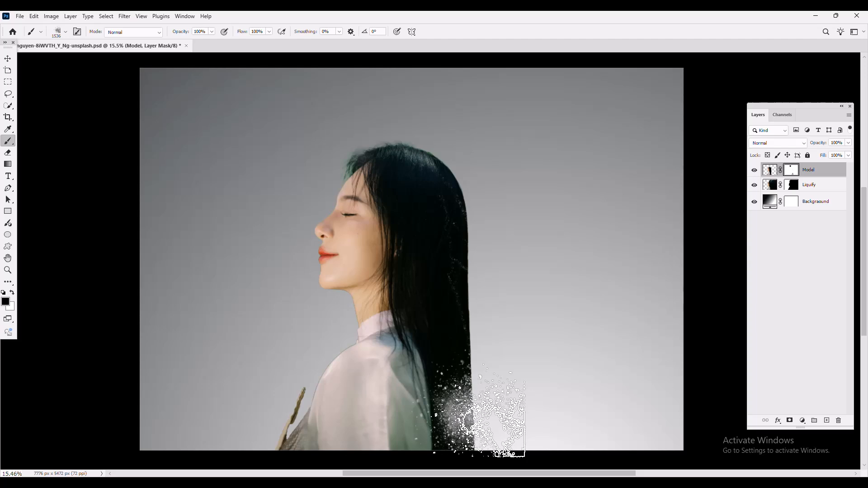
mouse_move(460, 409)
left_mouse_down()
mouse_move(471, 317)
mouse_move(454, 268)
mouse_move(464, 213)
mouse_move(458, 176)
left_mouse_up()
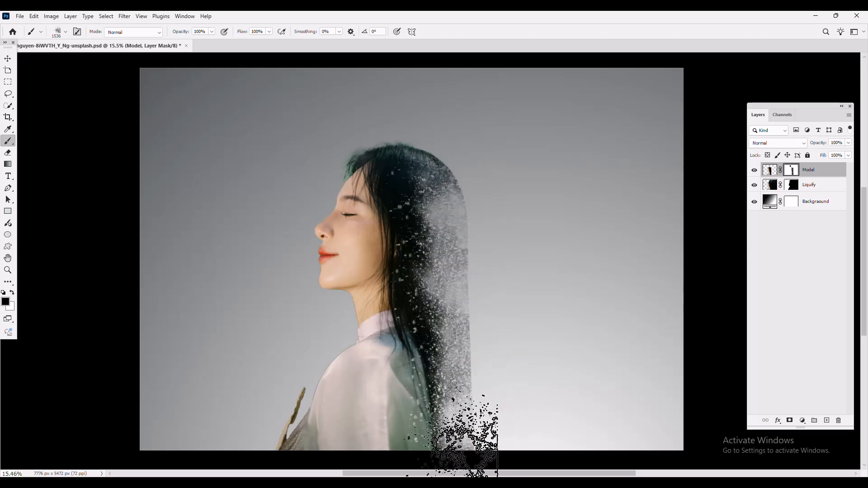
Open Brush Settings and rotate the explosion brush tip to a 130° angle.
right_click(515, 188)
key("Escape")
key("F5")
left_click_drag(730, 245, 711, 233)
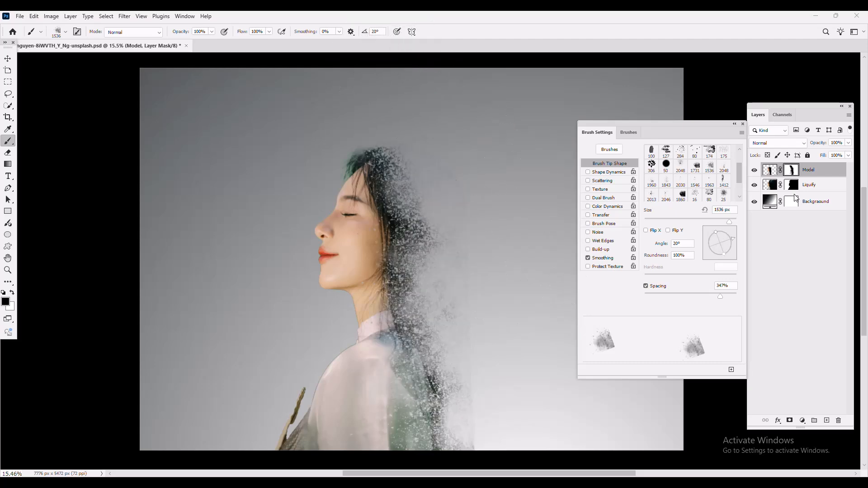
Select the Liquify layer mask, switch the foreground to white, and rotate the brush tip to -111°.
left_click(816, 187)
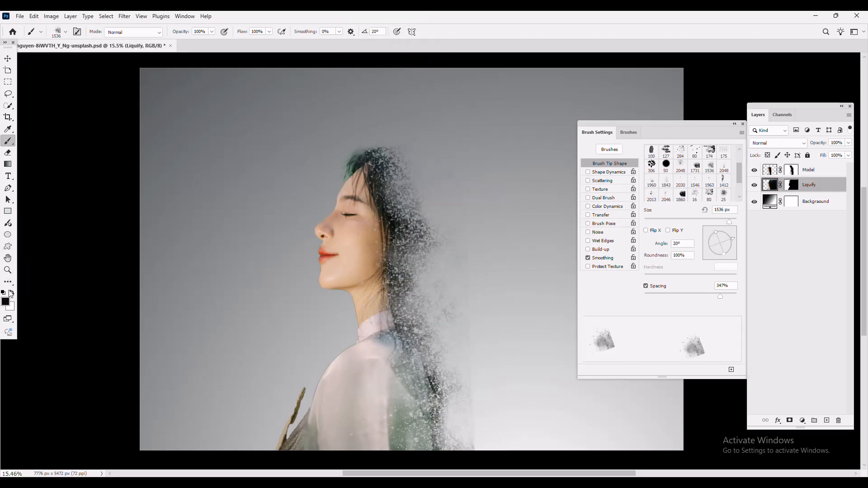
left_click(10, 293)
mouse_move(725, 240)
left_mouse_down()
mouse_move(711, 233)
mouse_move(699, 254)
left_mouse_up()
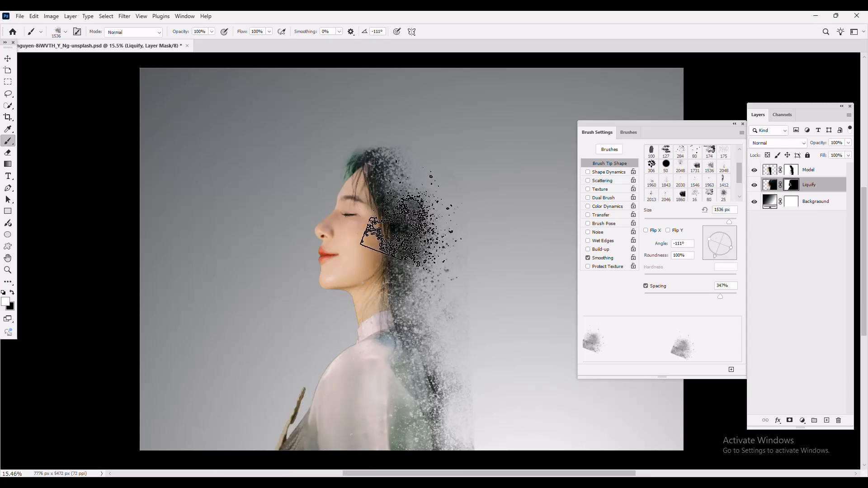
Stamp white explosion particles on the Liquify mask around the back of the head, hair and shoulder.
left_click(410, 216)
left_click(418, 336)
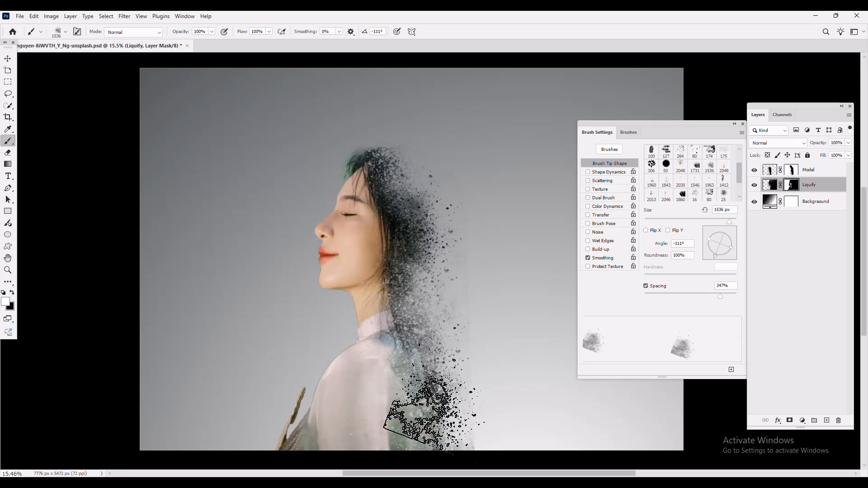
left_click(439, 397)
left_click(432, 332)
left_click(432, 279)
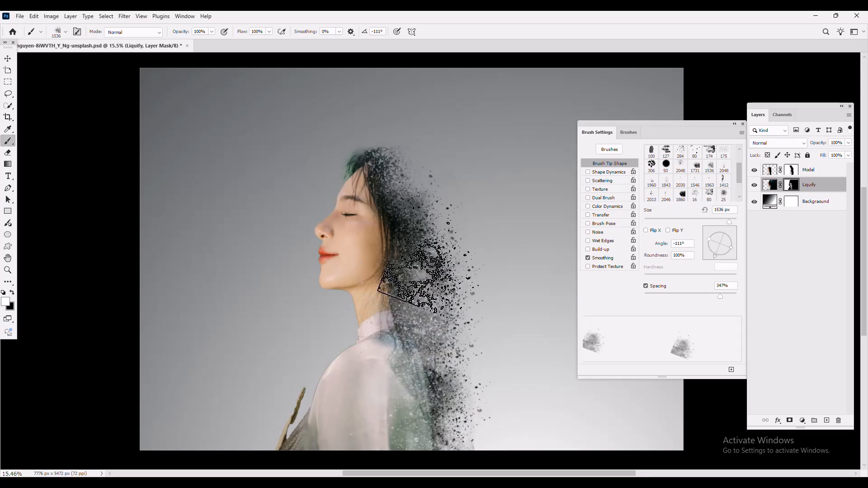
left_click(417, 166)
left_click(445, 189)
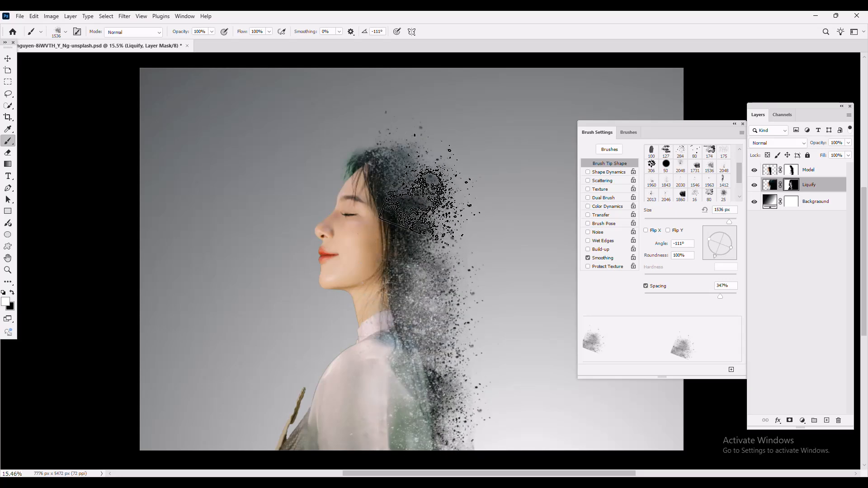
left_click(462, 426)
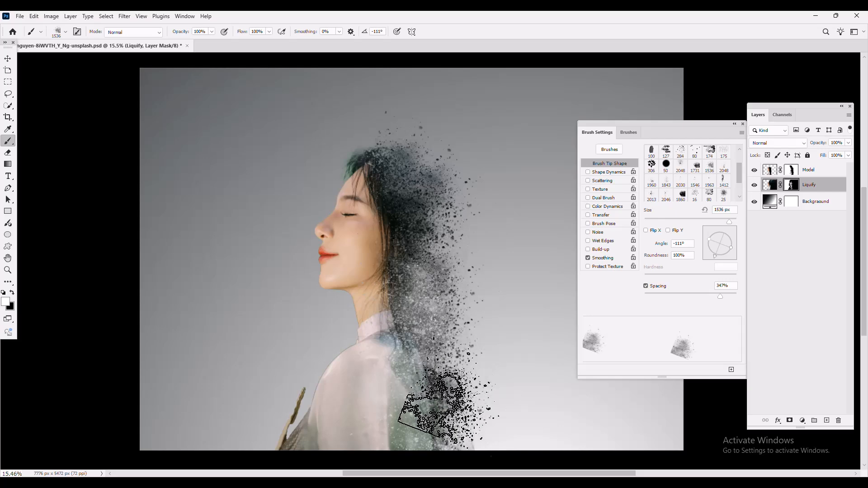
left_click(453, 407)
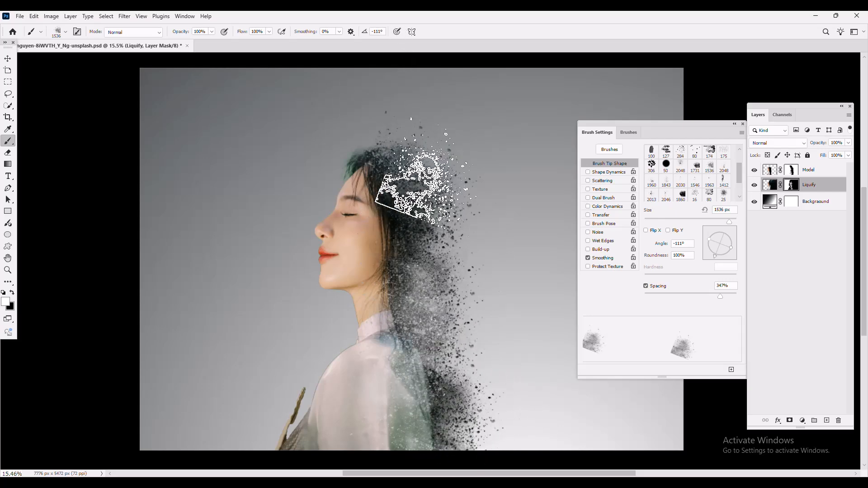
left_click(430, 174)
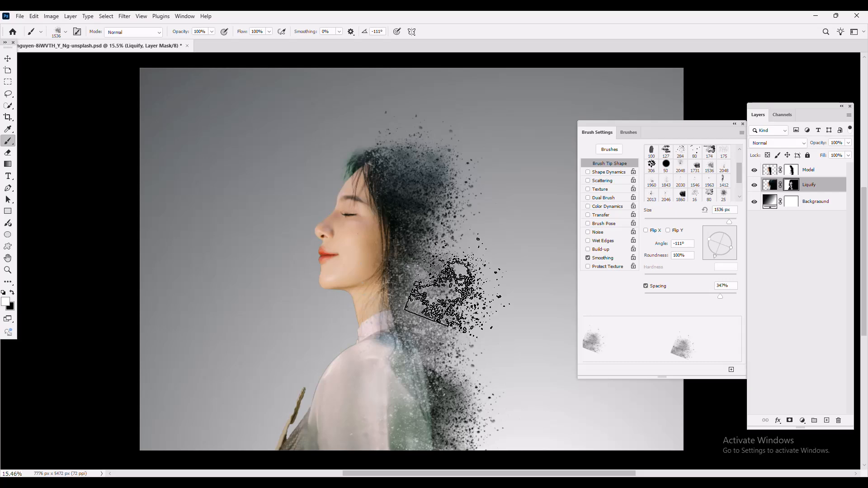
Enlarge the brush to 3500 px and stamp bigger particle bursts on the Liquify mask behind her.
key("bracketright")
key("bracketright")
key("bracketright")
key("bracketright")
key("bracketright")
key("bracketright")
key("bracketright")
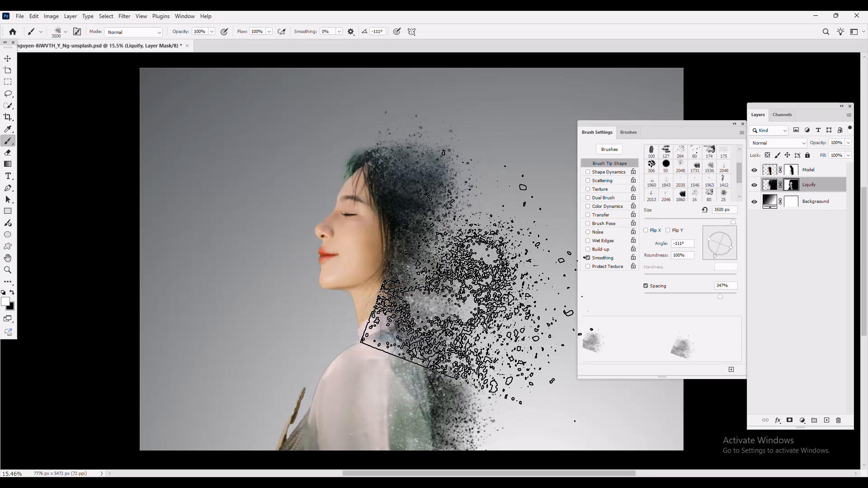
left_click(741, 123)
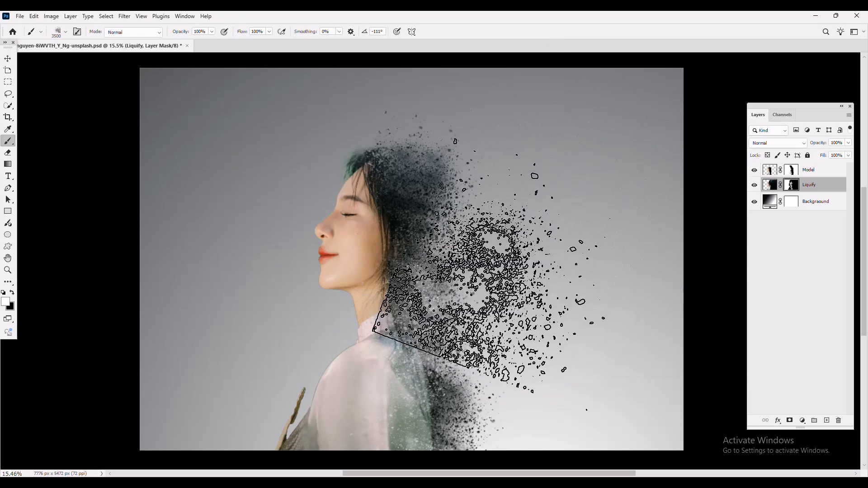
left_click_drag(461, 262, 490, 393)
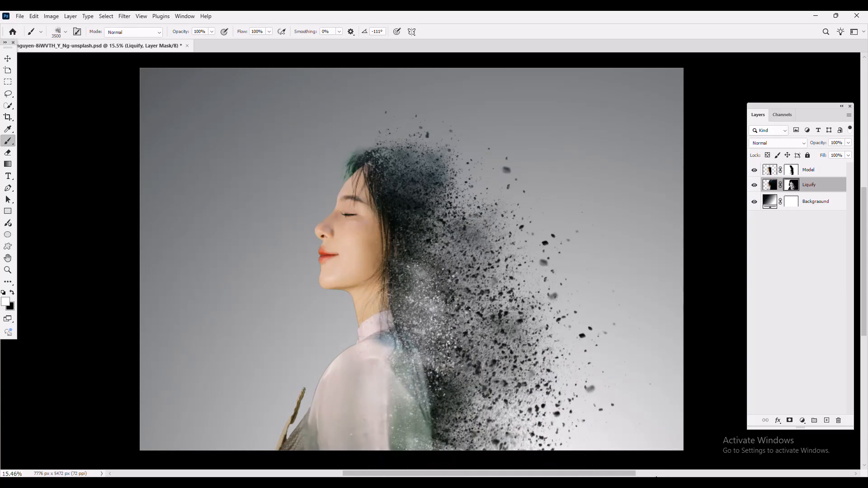
left_click(524, 183)
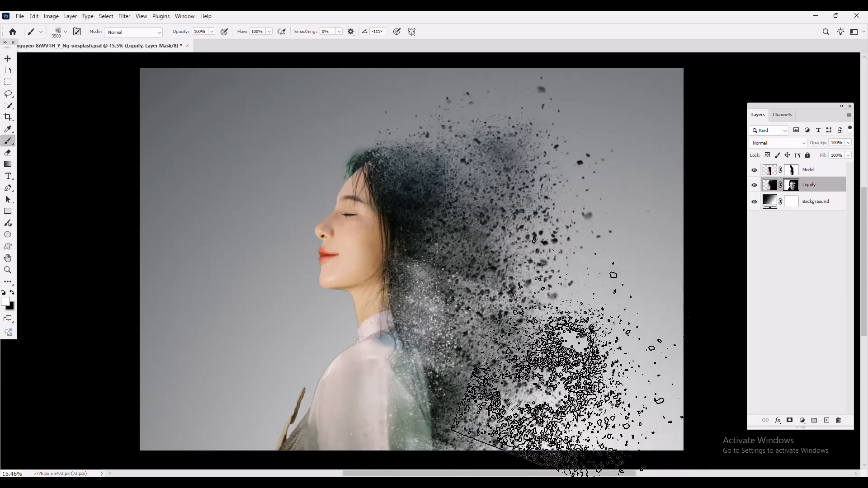
left_click(595, 390)
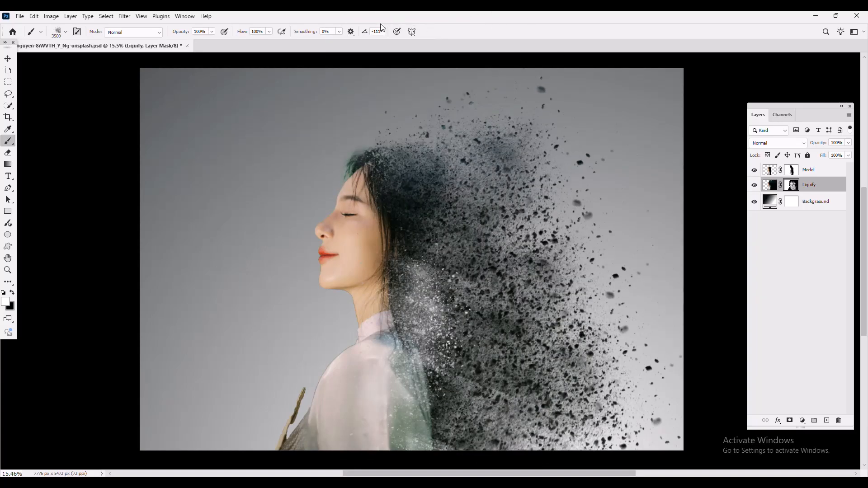
Stamp more particles above the head, undo the last two stamps, and stamp again over the upper hair.
left_click(434, 131)
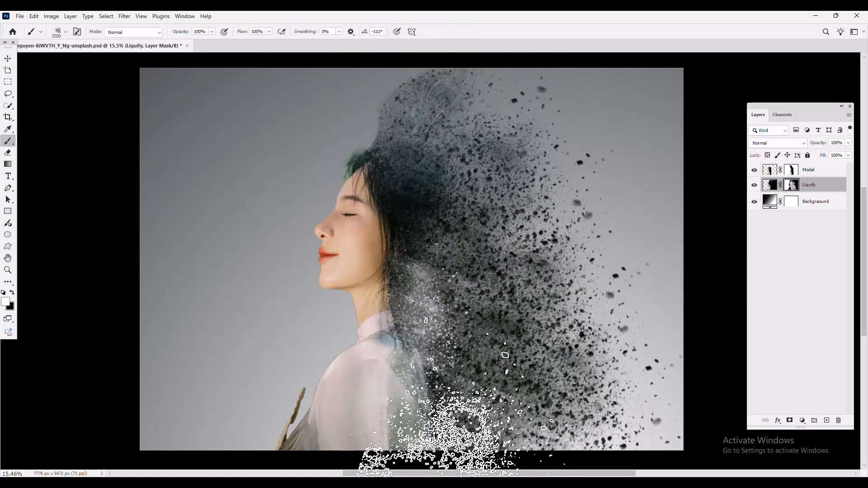
left_click(537, 408)
key("ctrl+z")
key("ctrl+z")
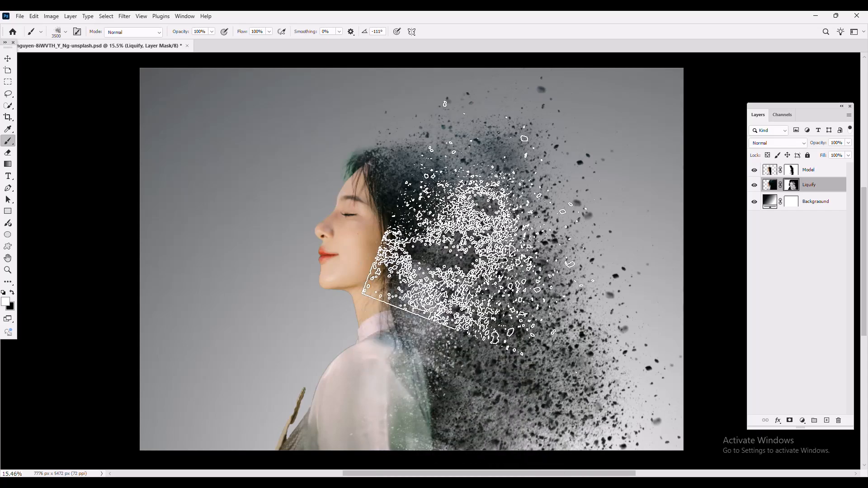
left_click(513, 153)
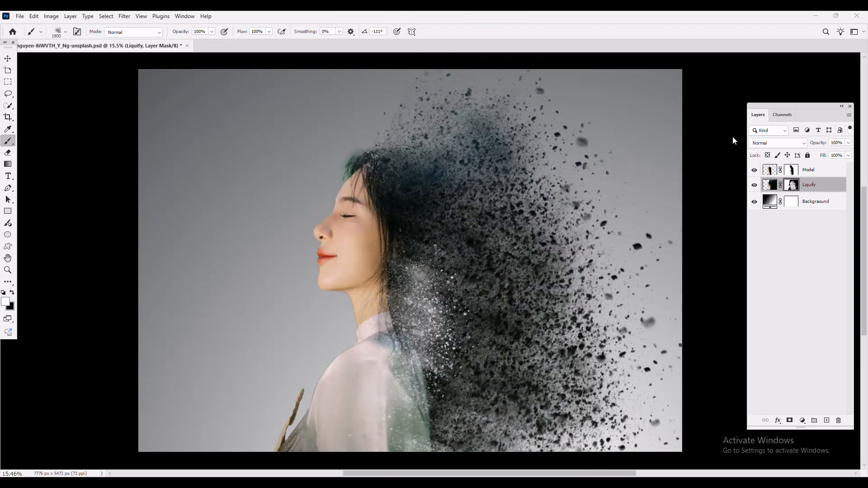
left_click(816, 169)
left_click(805, 253)
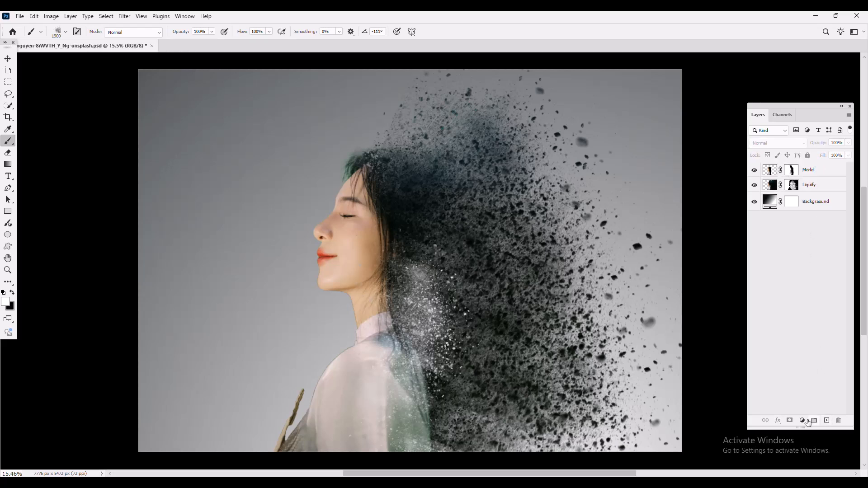
left_click(808, 422)
left_click(808, 269)
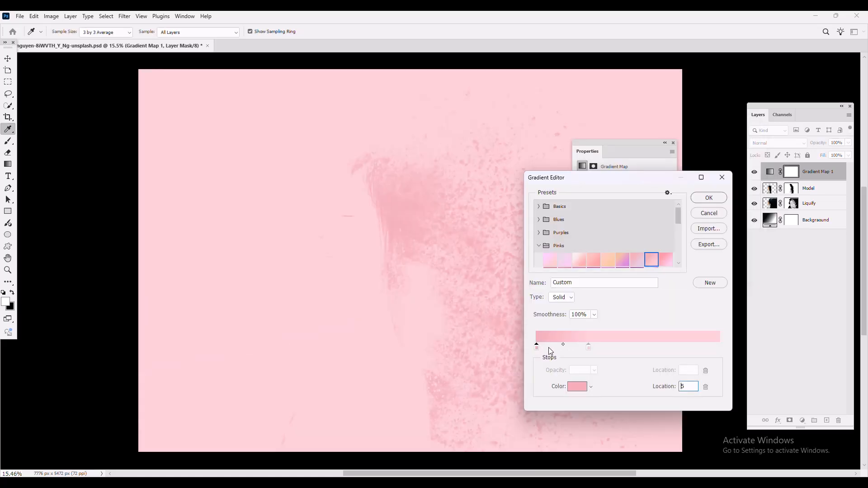
Add a Gradient Map adjustment layer and apply a pink-to-yellow preset from the Oranges group.
left_click_drag(549, 348, 715, 351)
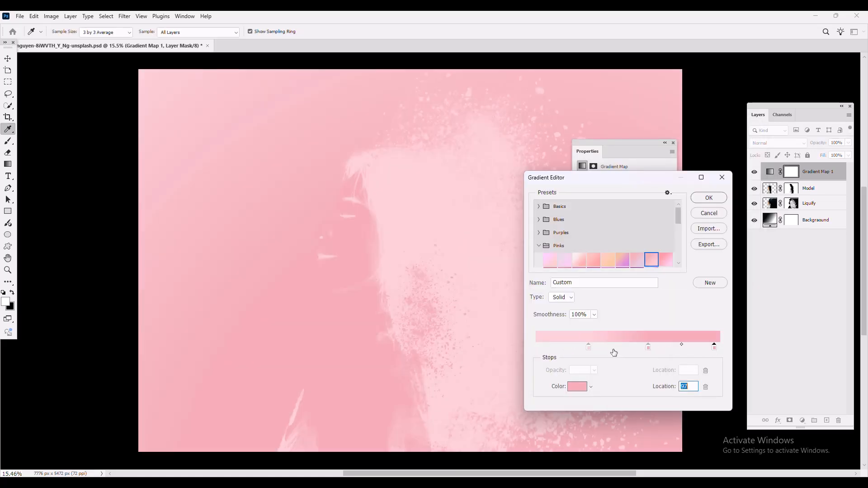
left_click(564, 261)
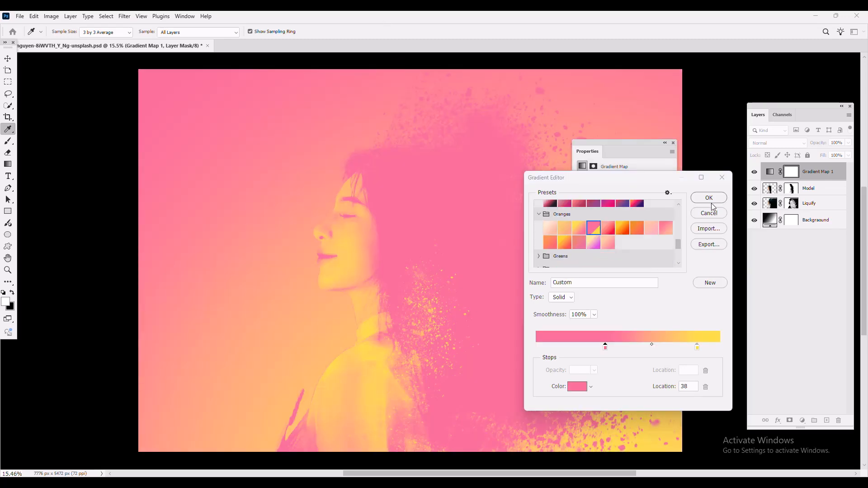
left_click(708, 197)
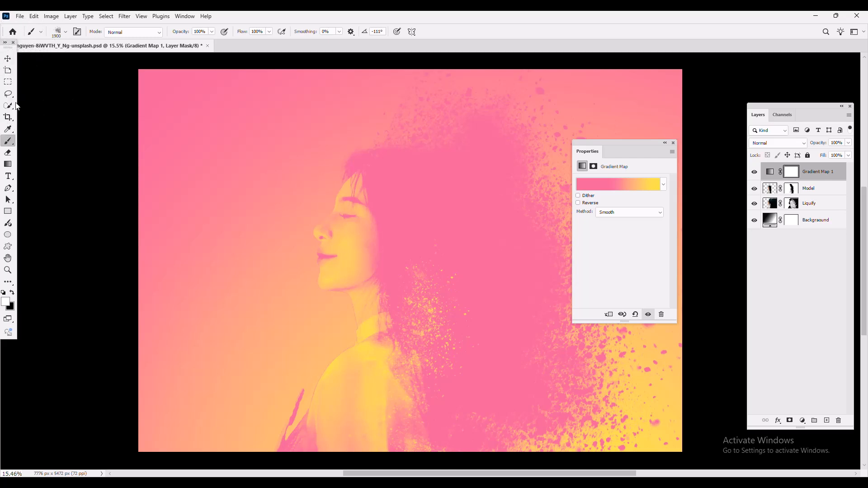
Set the Gradient Map layer's blend mode to Soft Light and its opacity to 50%.
left_click(8, 60)
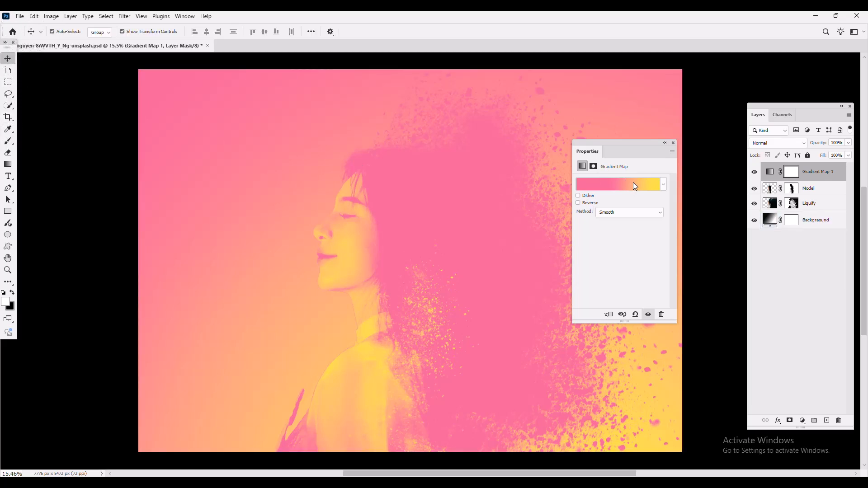
left_click(673, 143)
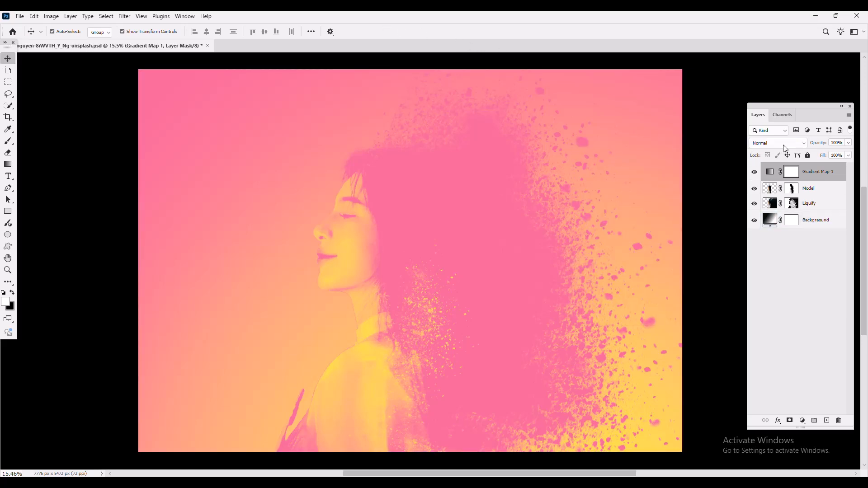
left_click(797, 147)
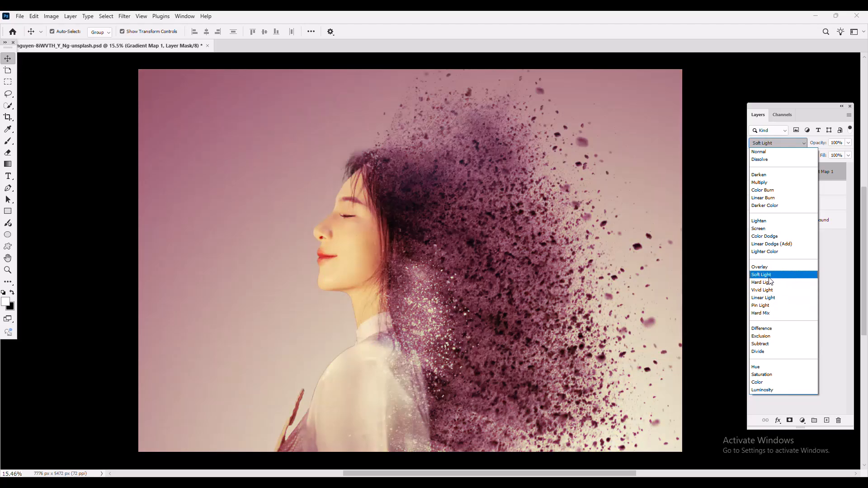
left_click(764, 275)
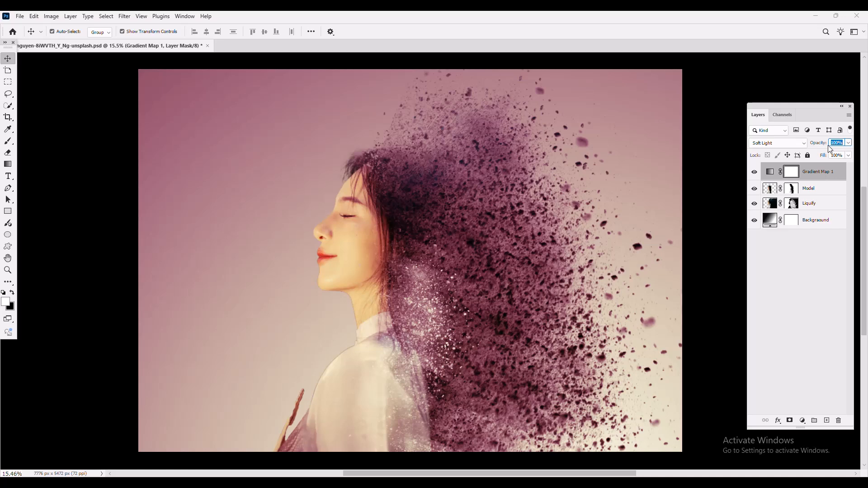
type("50")
key("Return")
left_click(601, 255)
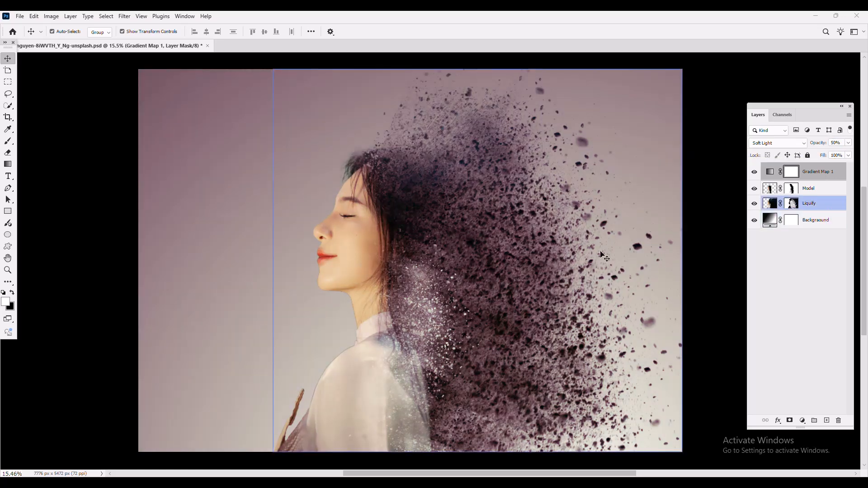